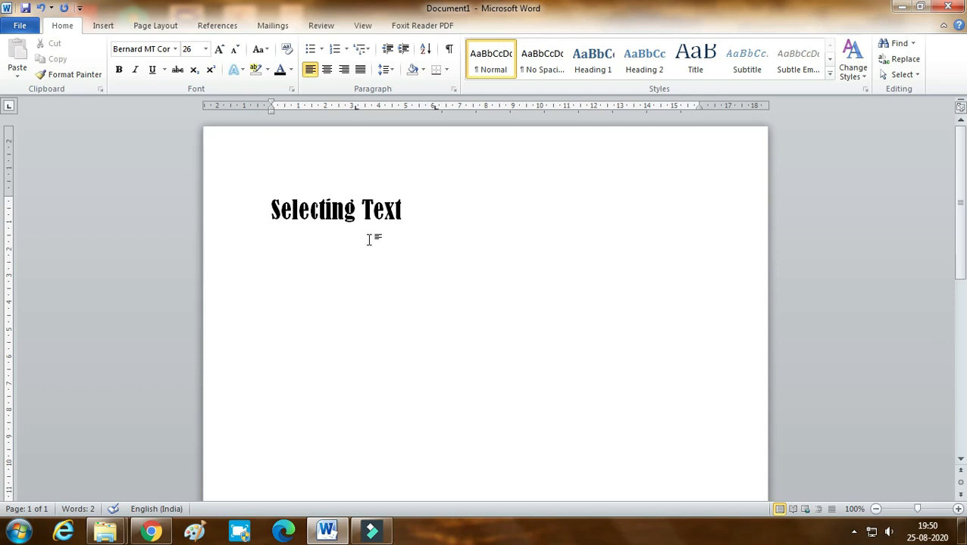
Append "in Ms Word" to the end of the heading "Selecting Text" and delete the added words again.
click(407, 211)
text(in Ms Word)
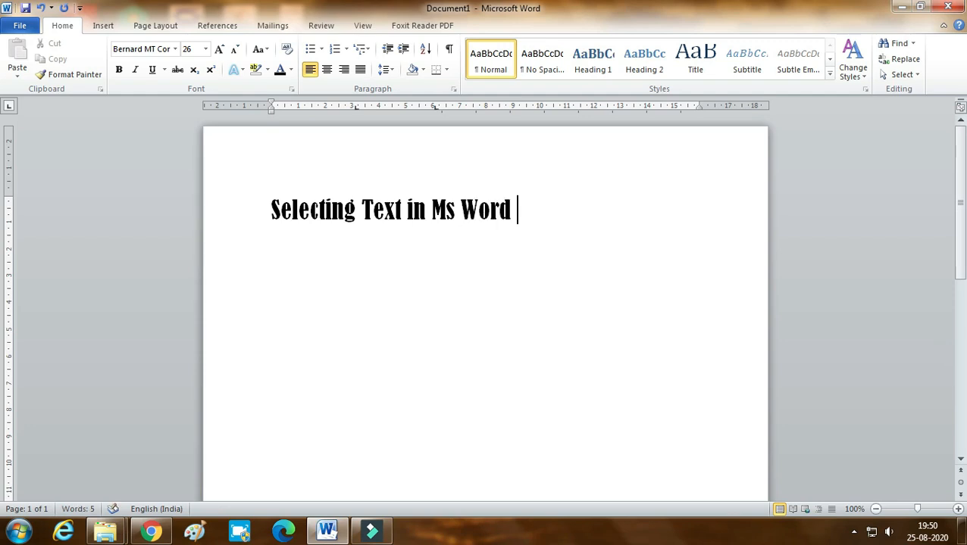
key(BackSpace)
key(BackSpace)
key(BackSpace)
key(BackSpace)
key(BackSpace)
key(BackSpace)
key(BackSpace)
key(BackSpace)
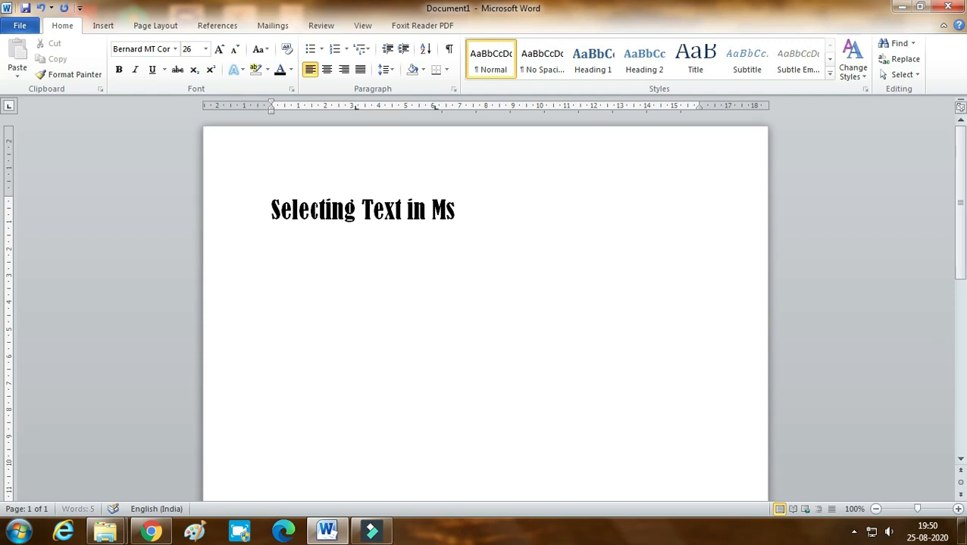
key(BackSpace)
key(BackSpace)
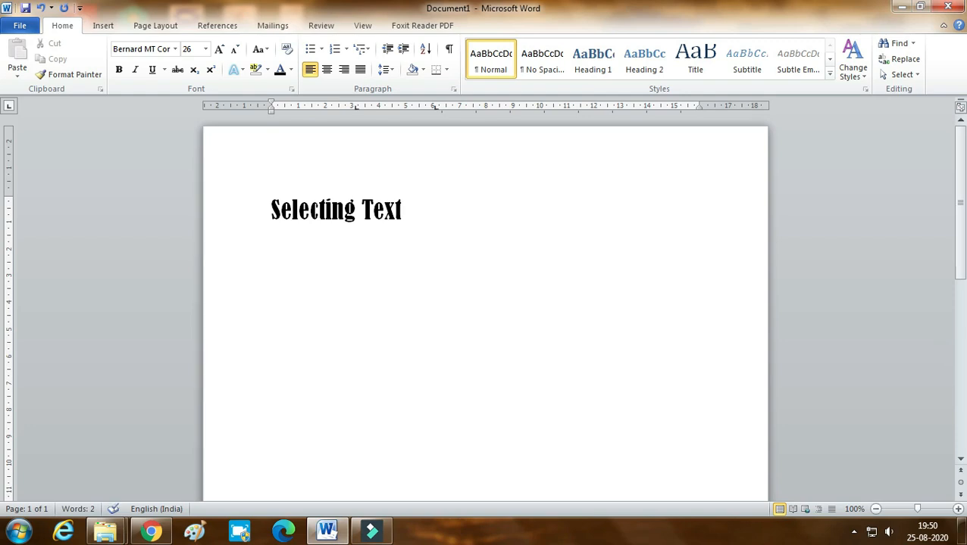
Insert "the" before "Text" in the heading and remove it again.
click(365, 222)
text(the)
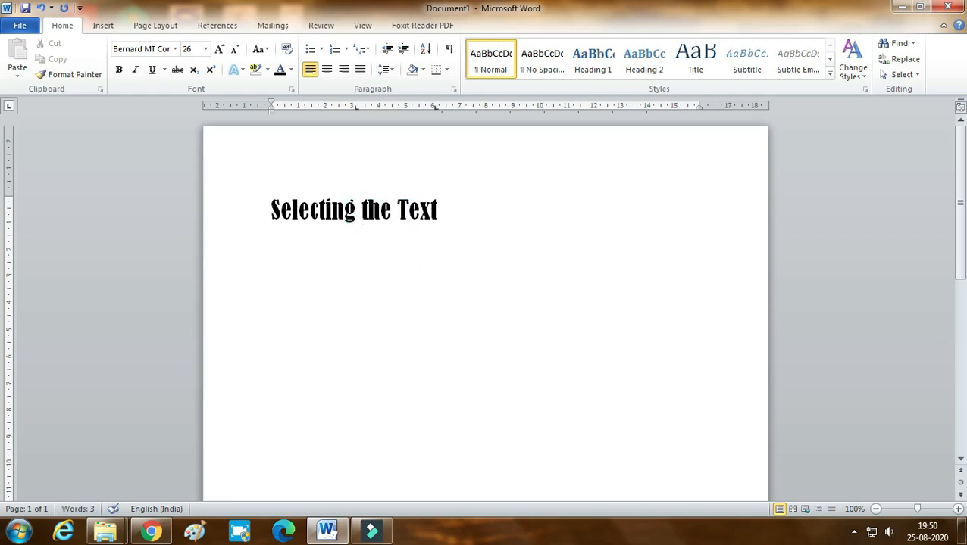
key(BackSpace)
key(BackSpace)
key(BackSpace)
key(BackSpace)
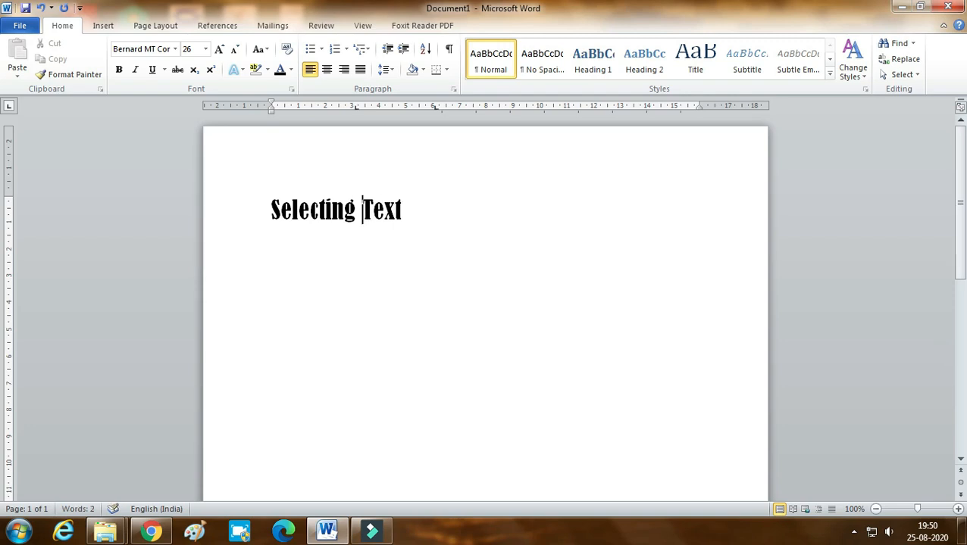
Select the whole heading "Selecting Text", change its font color to red, and clear the selection.
click(413, 215)
click(268, 210)
drag(269, 209, 393, 216)
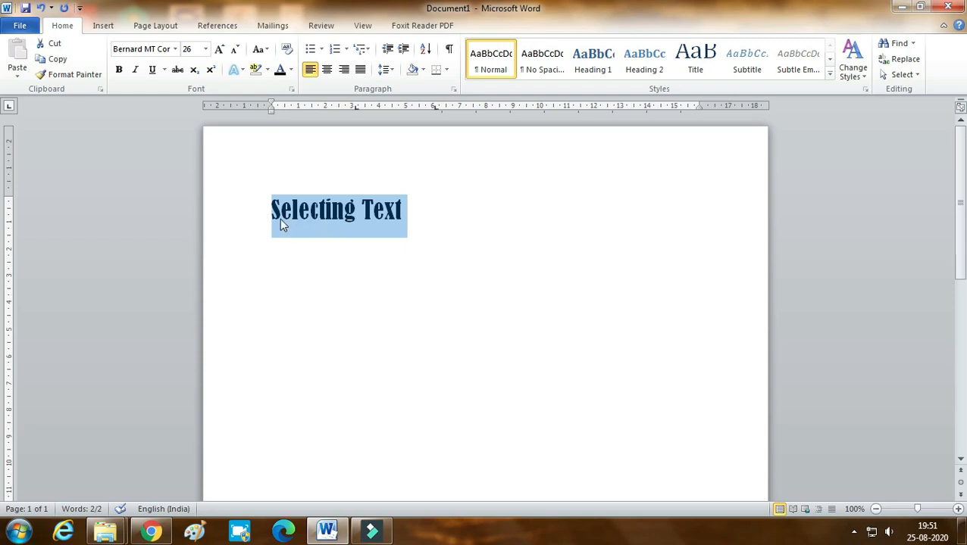
click(291, 70)
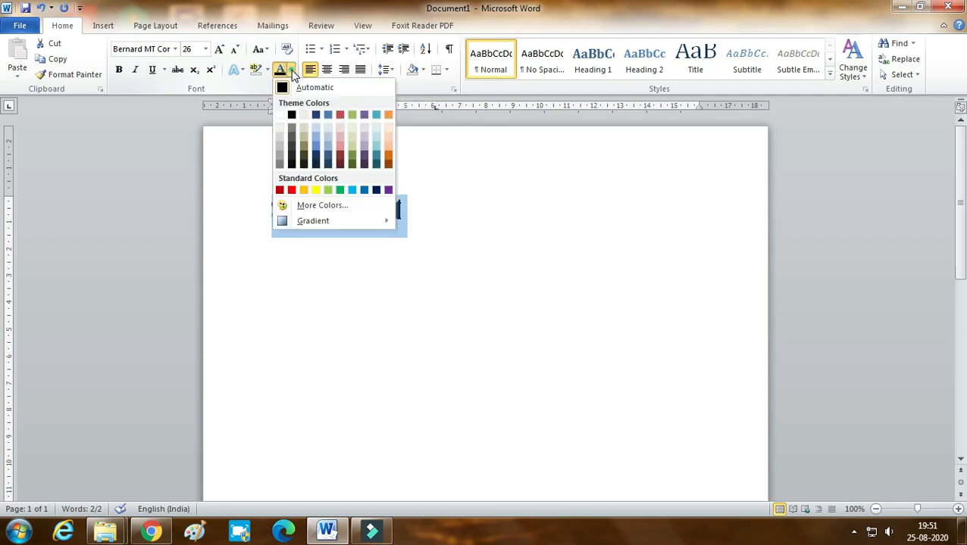
click(292, 189)
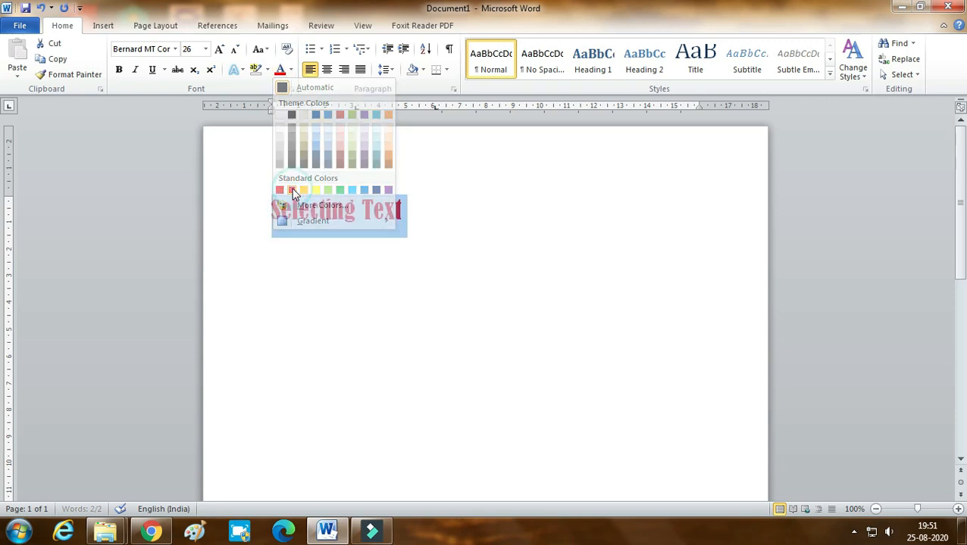
click(455, 213)
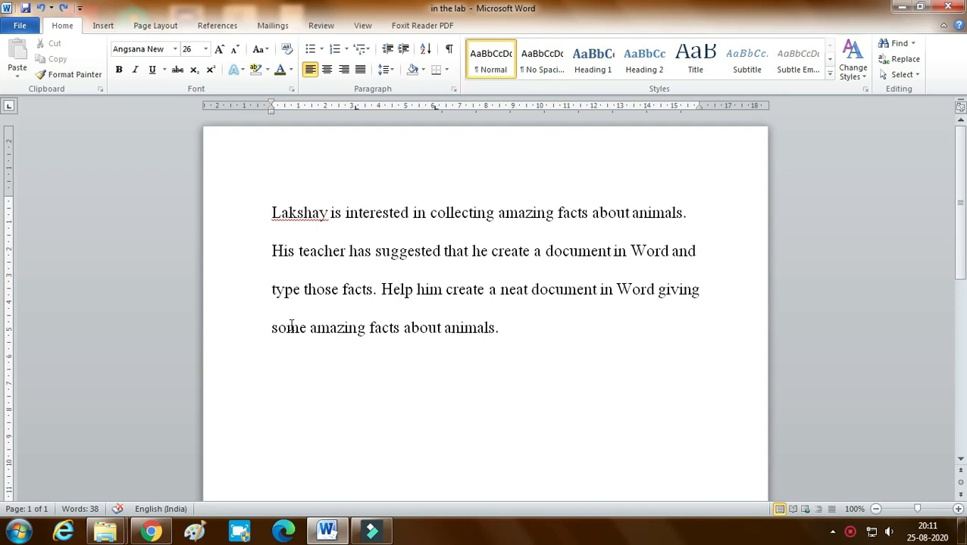
click(288, 213)
click(305, 213)
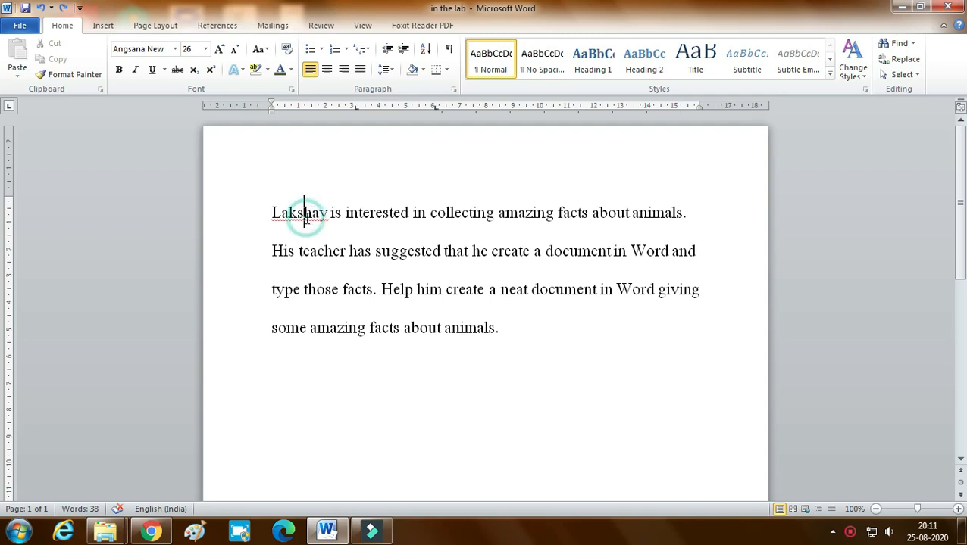
click(368, 213)
click(464, 213)
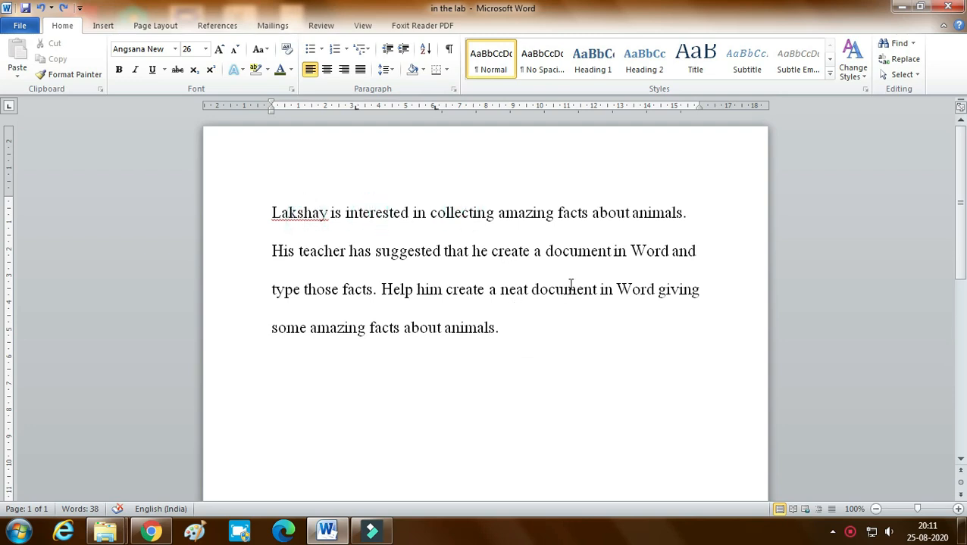
Select single words in the first line one at a time: the opening name, "interested", "collecting", "amazing" and "animals".
click(300, 213)
double_click(303, 213)
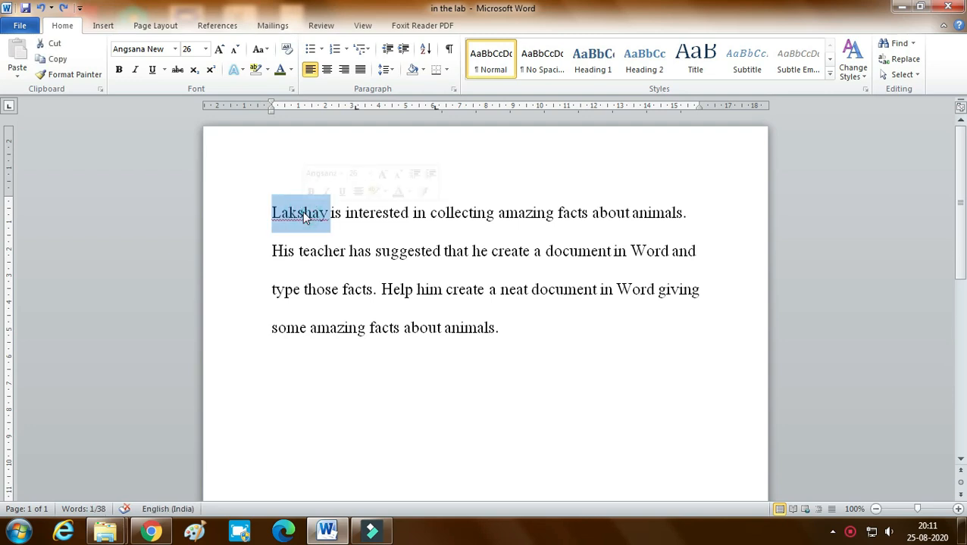
click(375, 213)
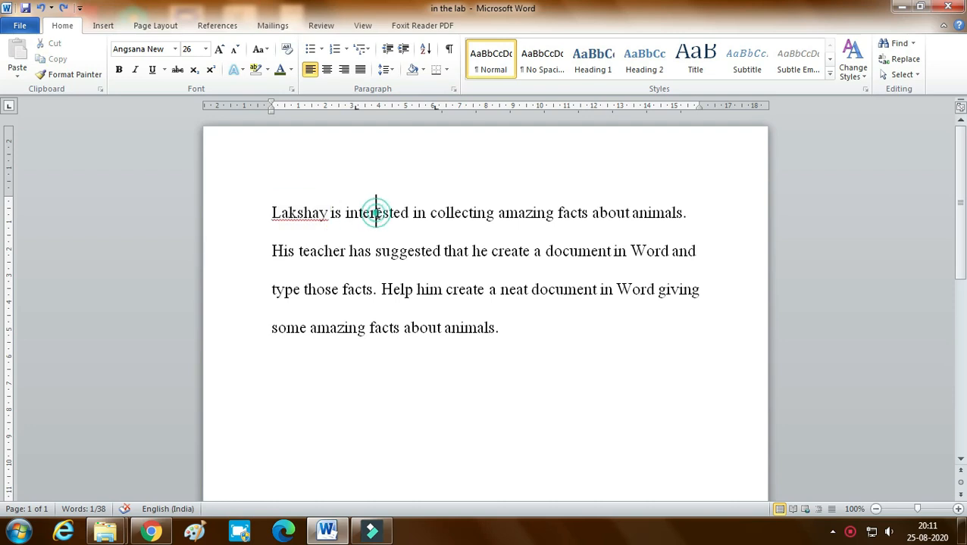
double_click(376, 213)
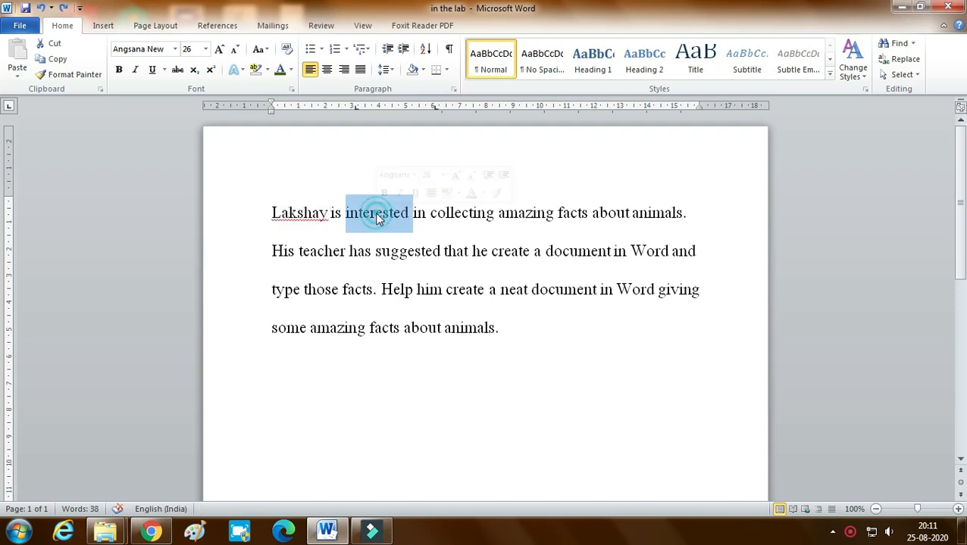
click(465, 213)
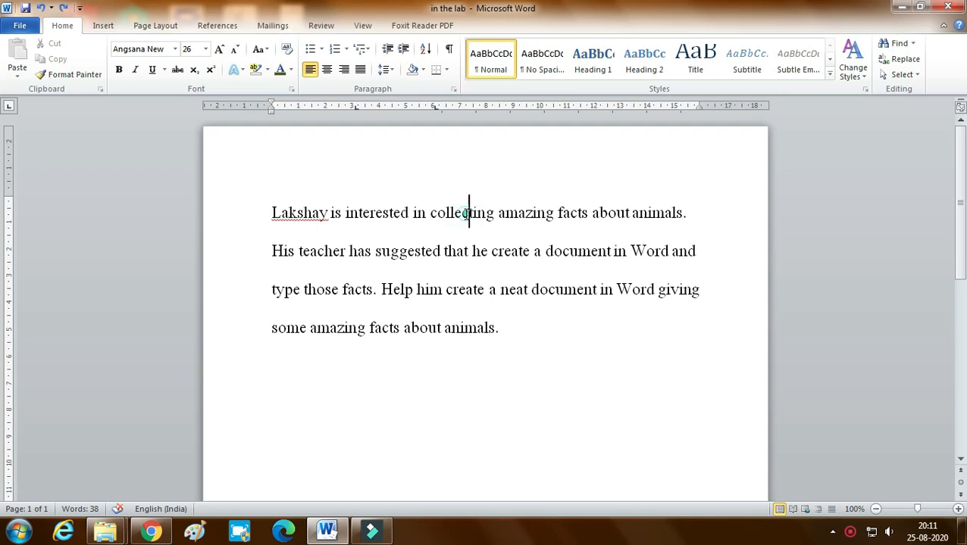
double_click(465, 213)
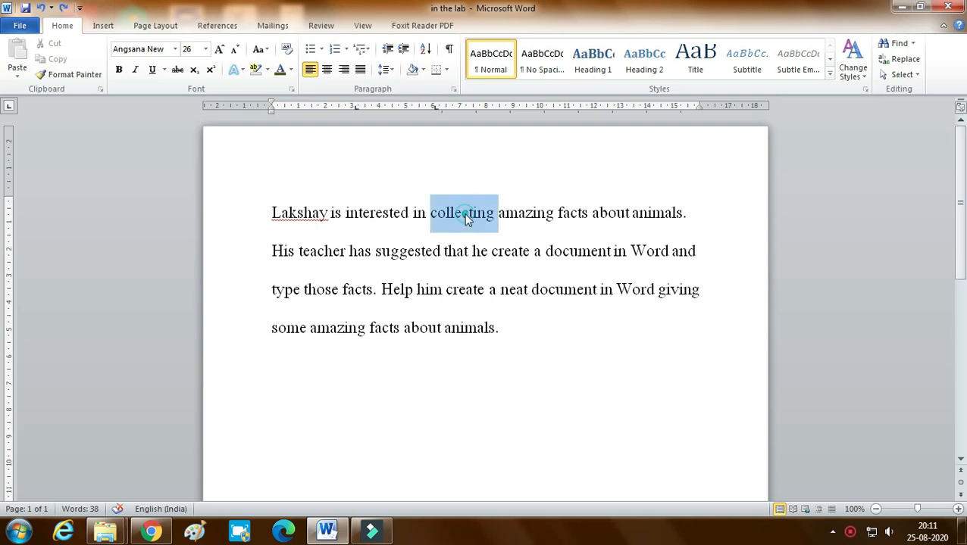
click(523, 215)
double_click(524, 215)
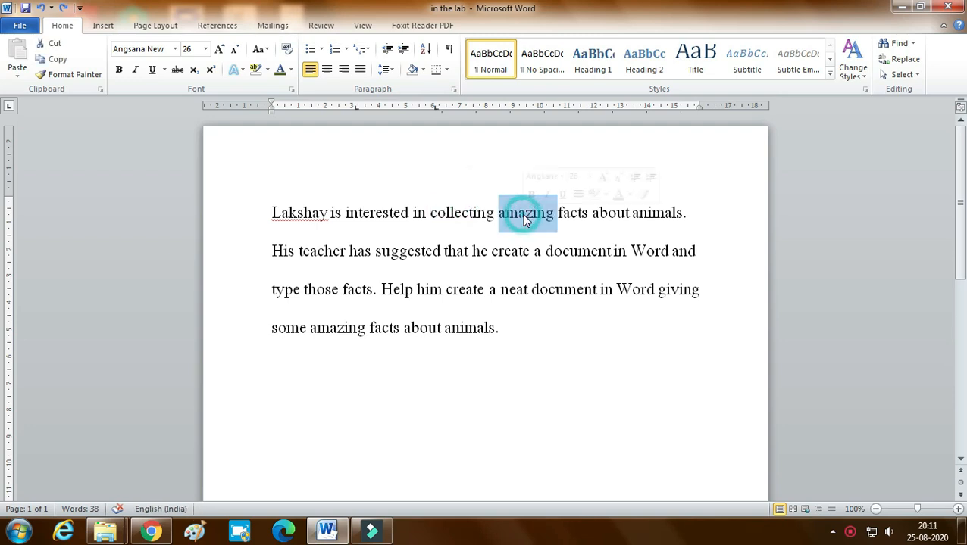
click(652, 215)
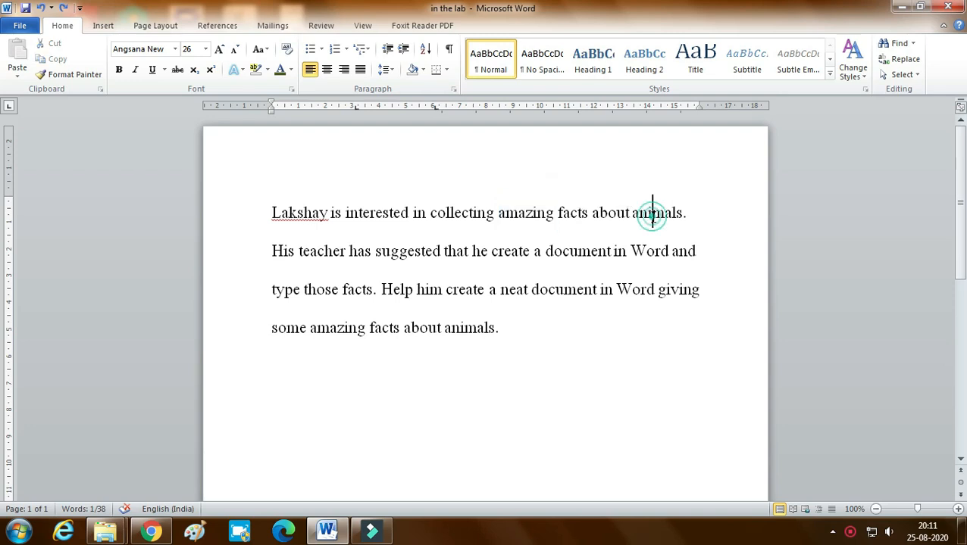
double_click(652, 215)
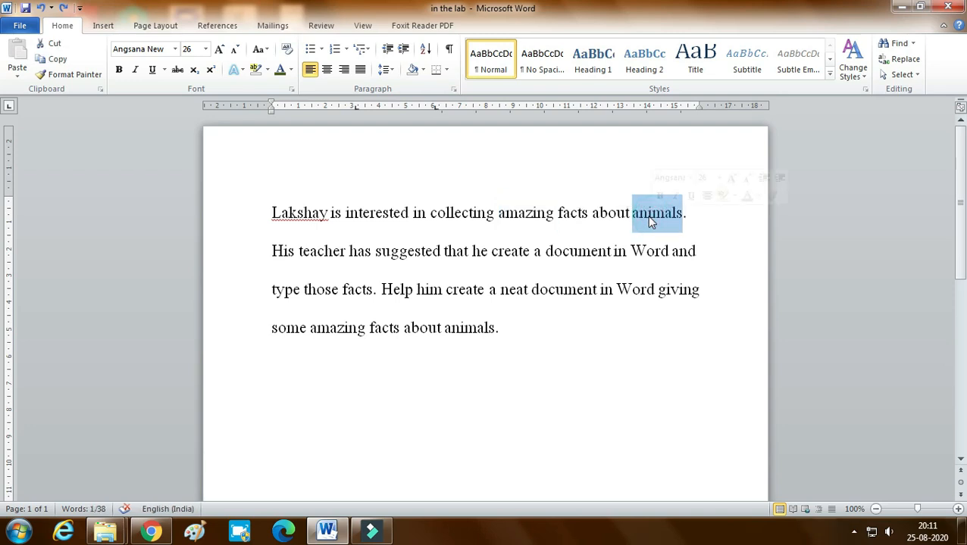
Select the words "teacher" and "suggested" in the second line one after the other, and clear the selection.
double_click(326, 252)
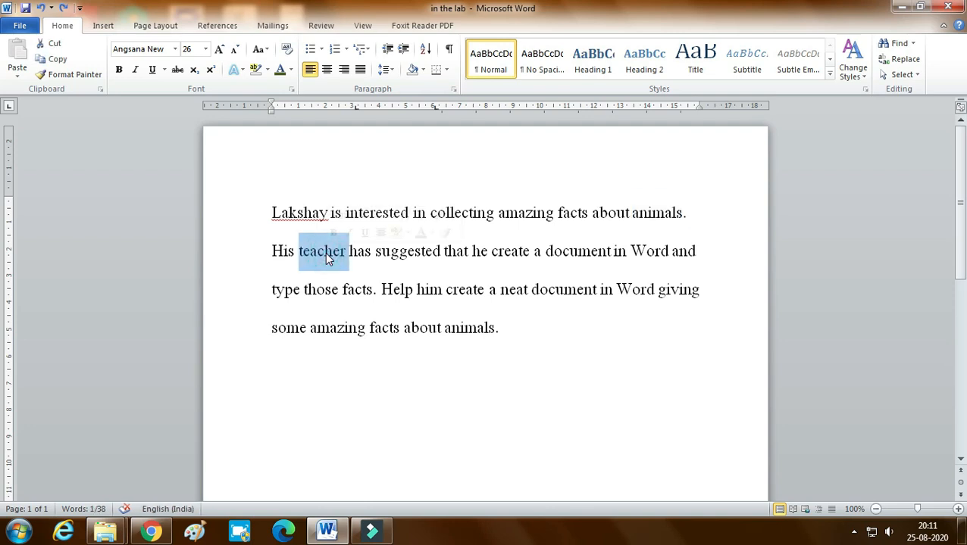
double_click(397, 256)
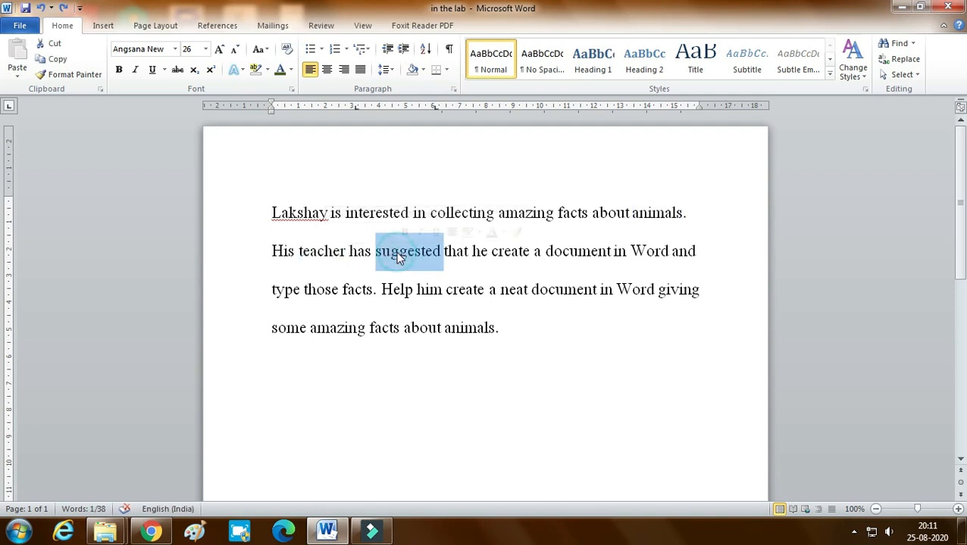
click(351, 242)
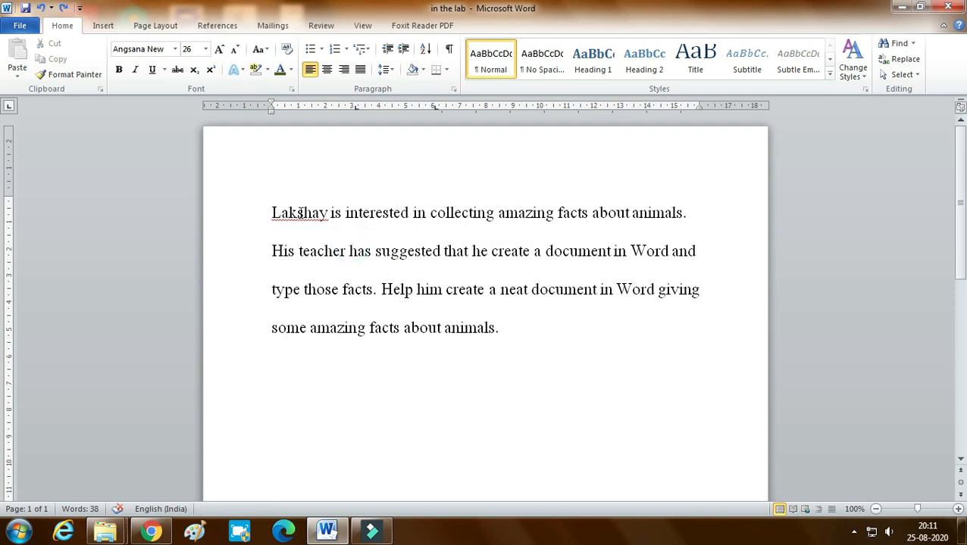
Practise selecting the first line from its opening word through "animals", clearing the selection after each pass.
click(267, 213)
drag(271, 213, 660, 220)
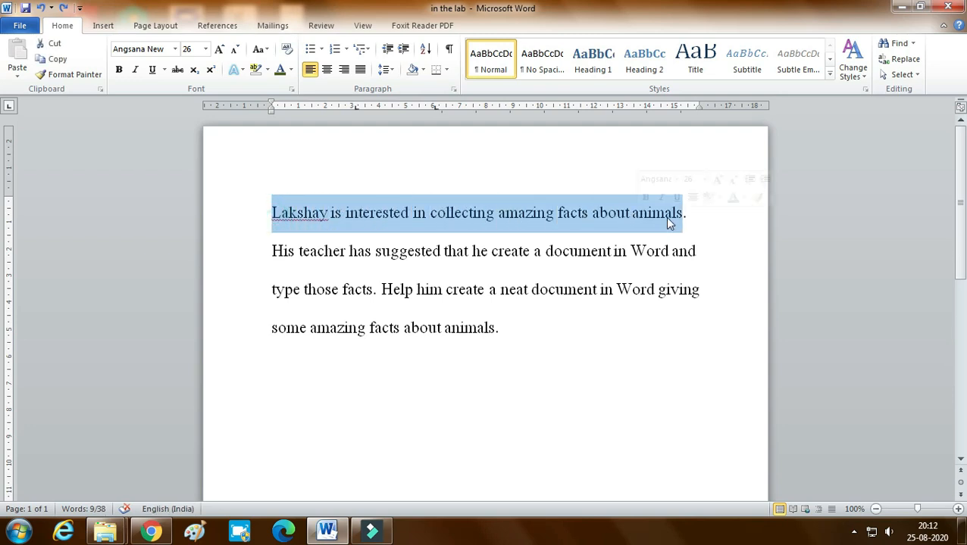
click(662, 216)
drag(270, 213, 457, 214)
click(535, 212)
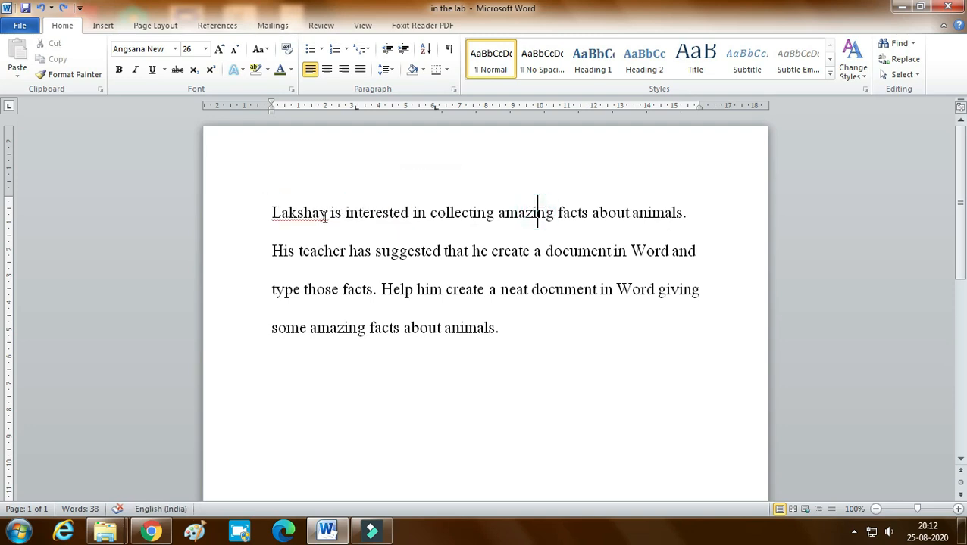
drag(267, 213, 675, 222)
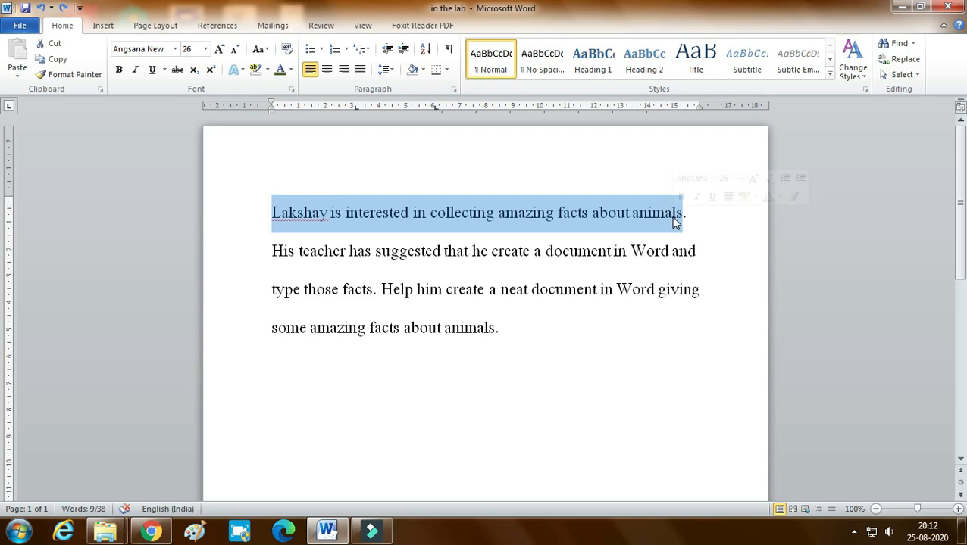
click(298, 227)
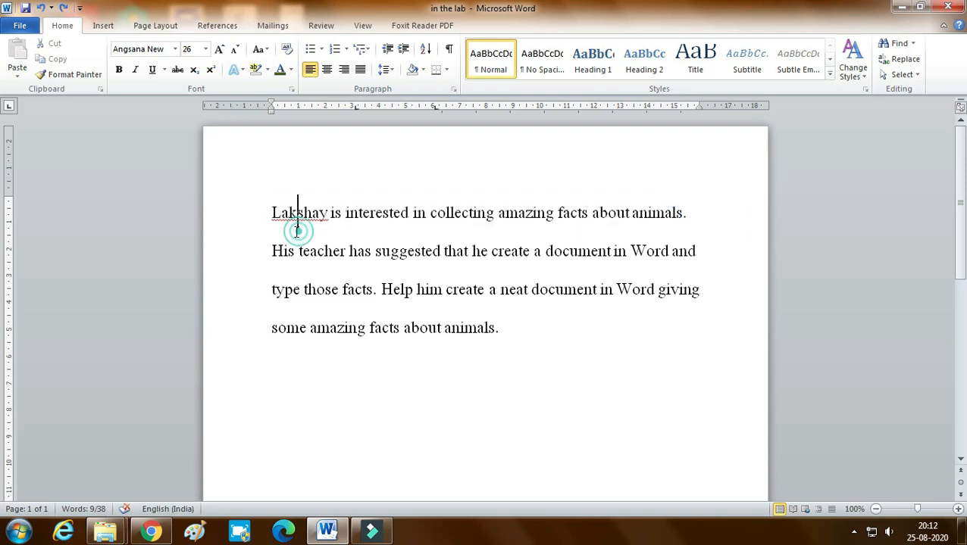
click(271, 213)
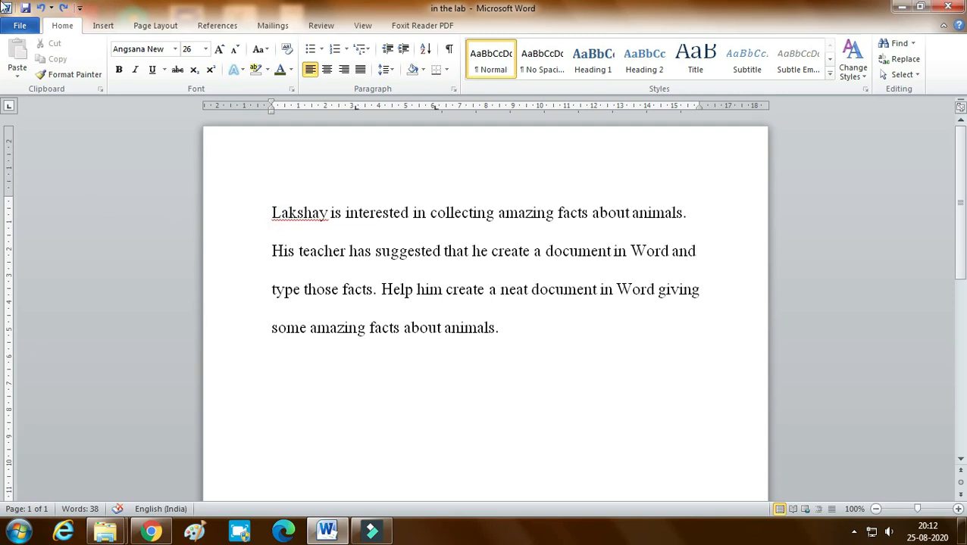
drag(272, 212, 661, 230)
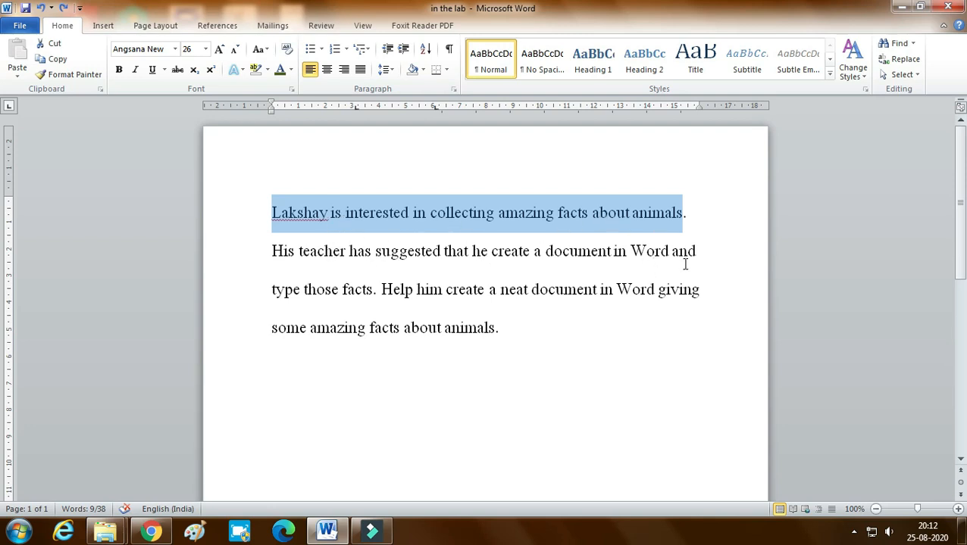
click(278, 244)
Select the paragraph's first three lines, through "giving", twice in succession, clearing the selection each time.
click(271, 212)
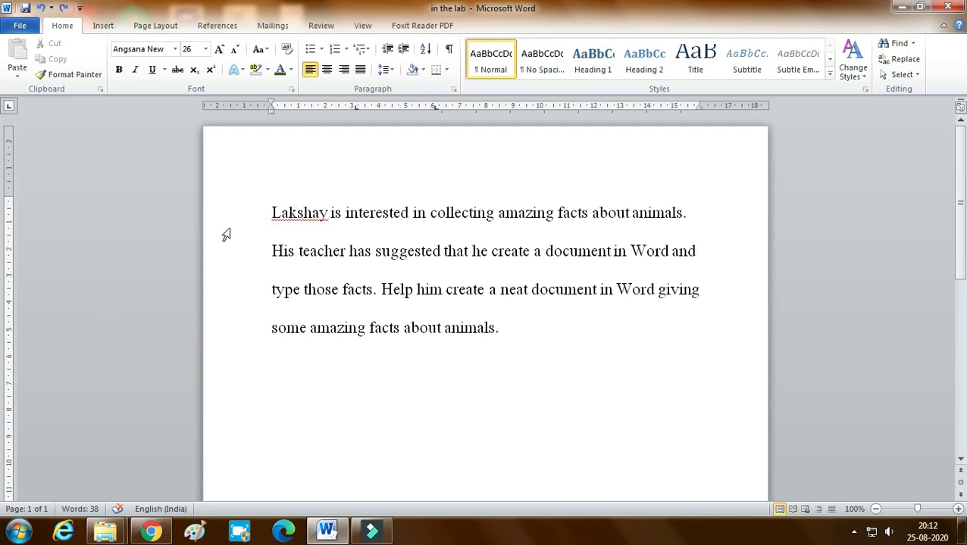
drag(272, 212, 686, 271)
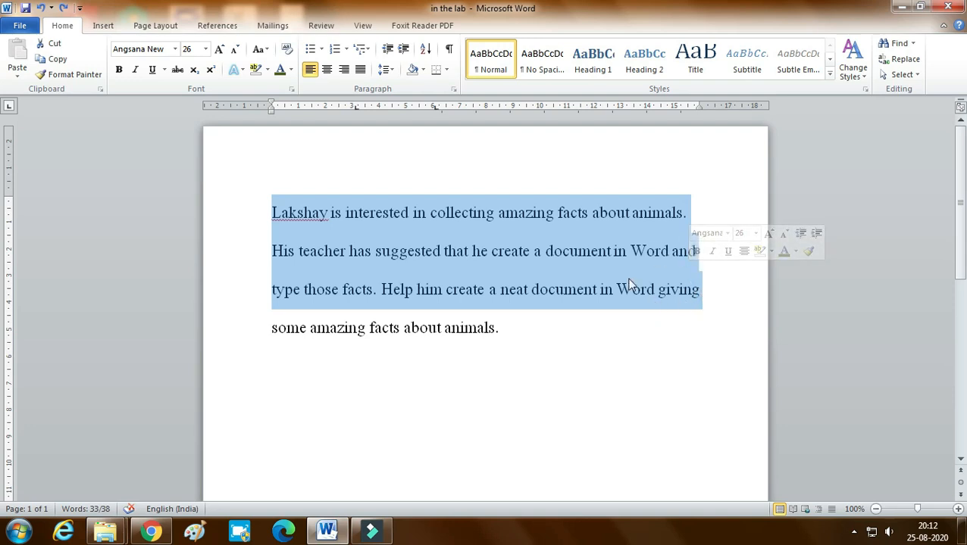
click(271, 206)
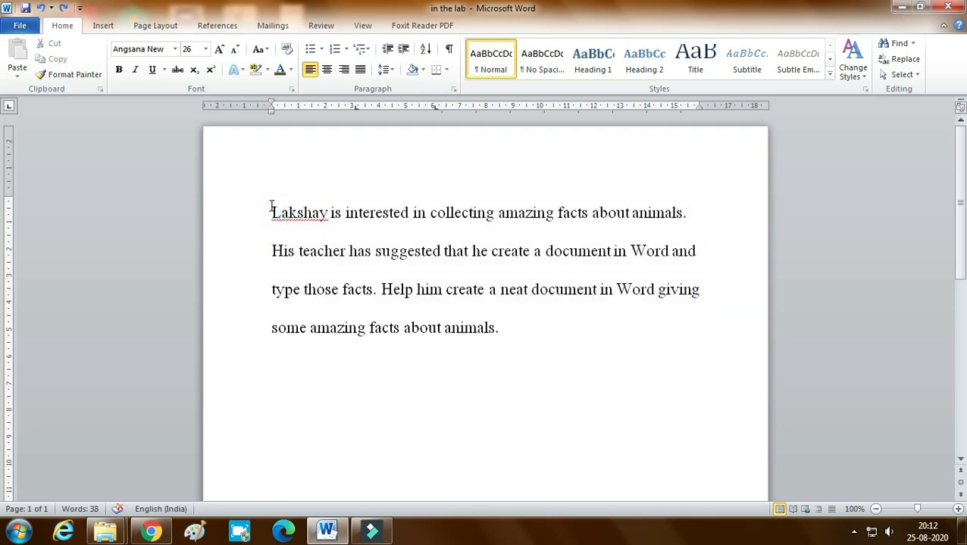
drag(271, 206, 689, 300)
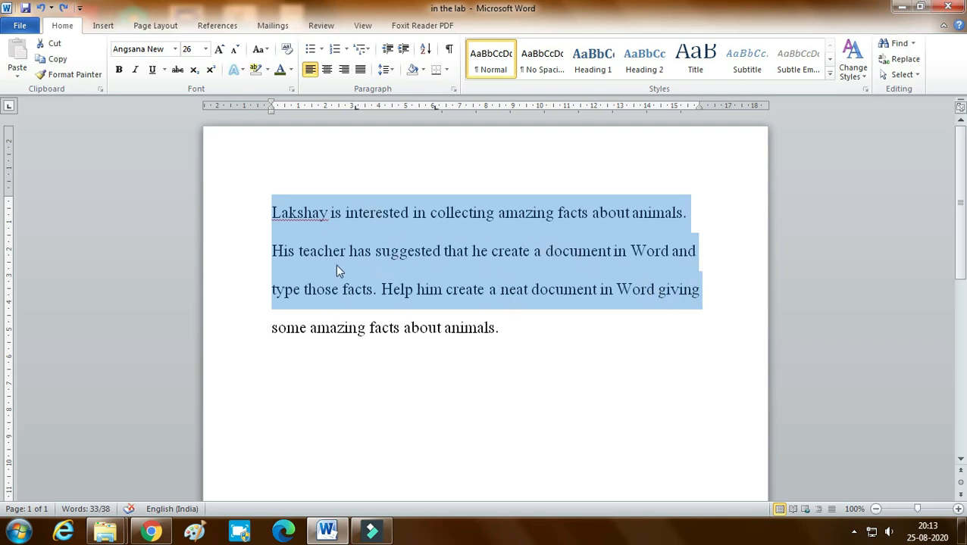
click(373, 264)
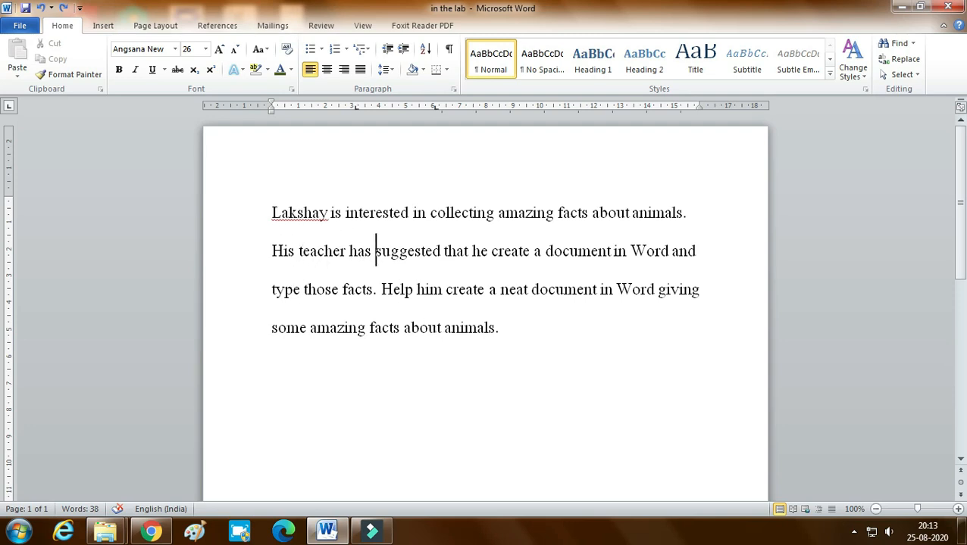
Select the entire four-line paragraph and clear the selection.
drag(272, 213, 498, 332)
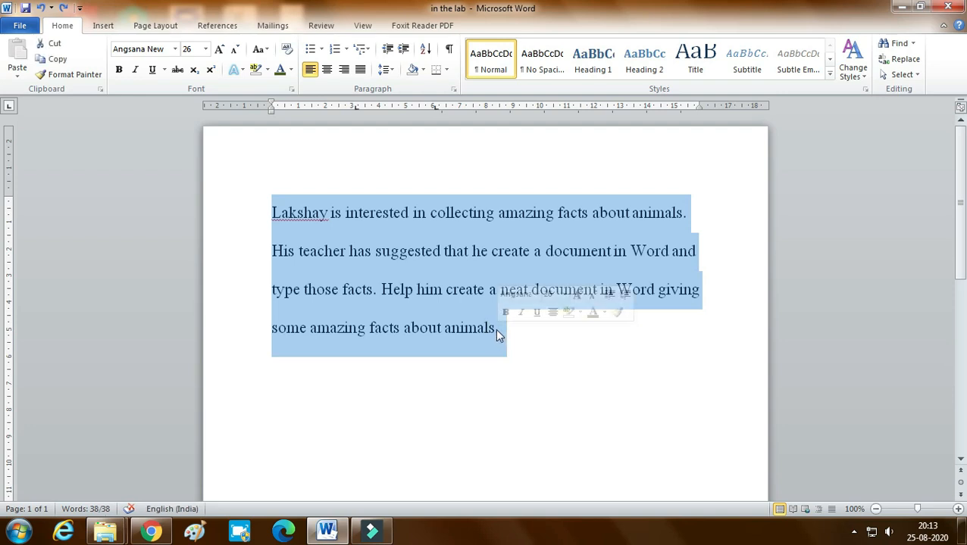
click(425, 301)
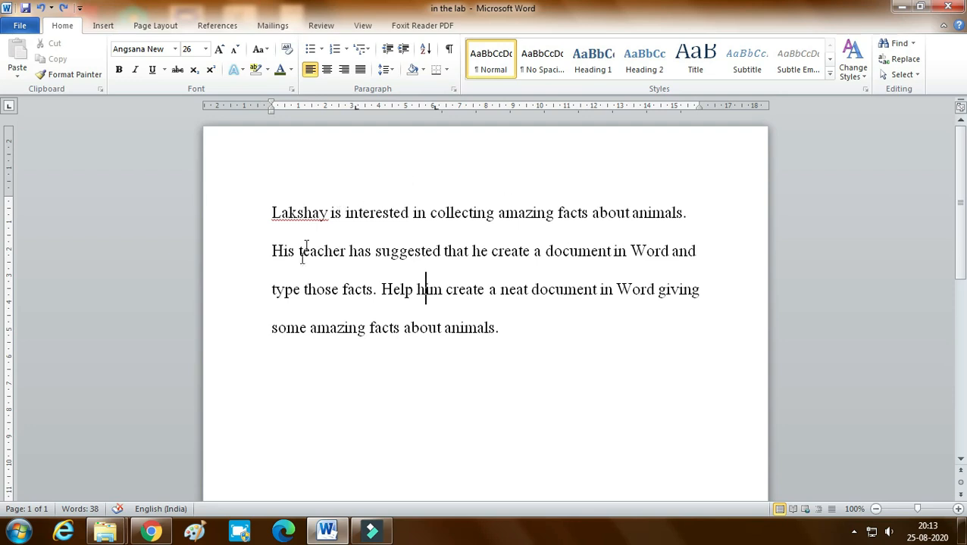
Practise selecting the entire four-line paragraph from within the word "suggested", clearing the selection after each pass.
double_click(419, 251)
click(421, 251)
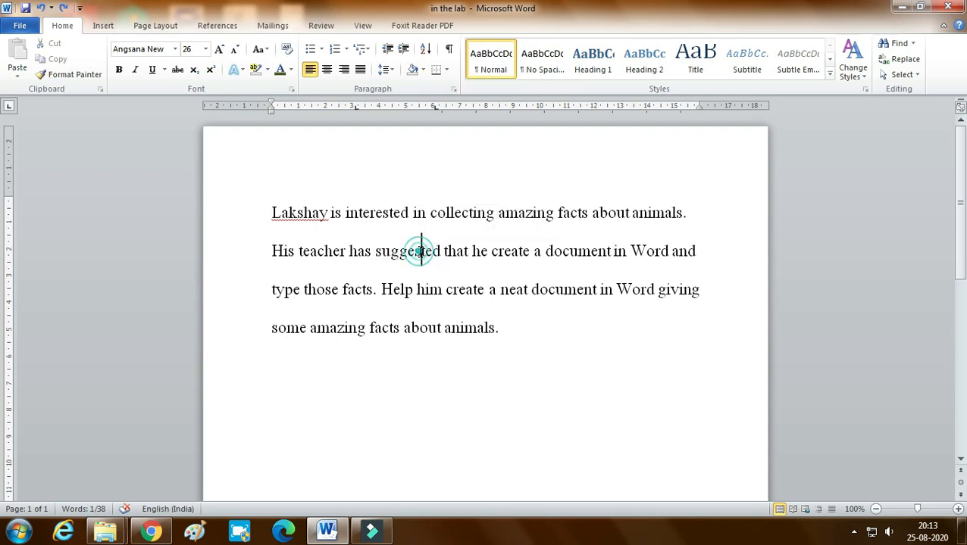
triple_click(421, 252)
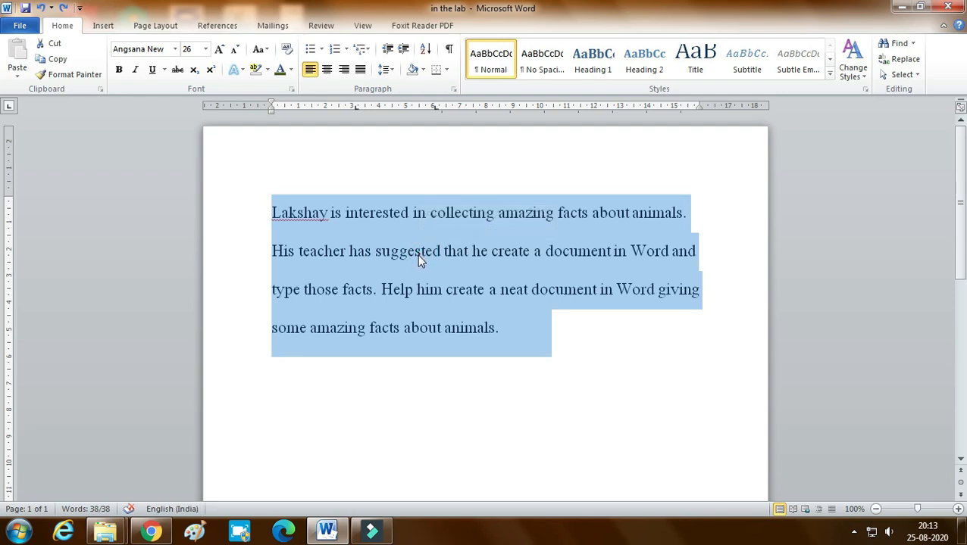
click(470, 257)
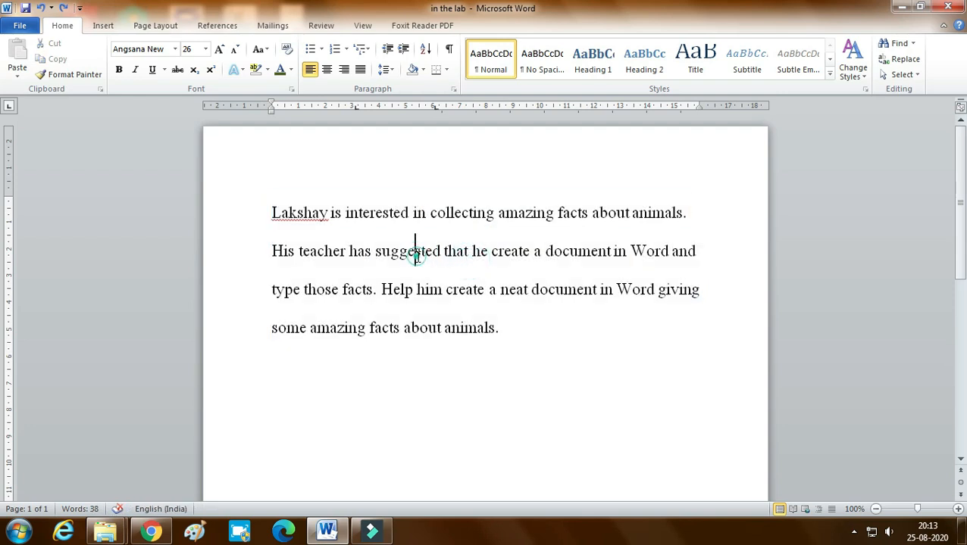
triple_click(420, 252)
click(429, 253)
Select the entire paragraph, colour its text the standard purple and set the font size to 28.
triple_click(425, 255)
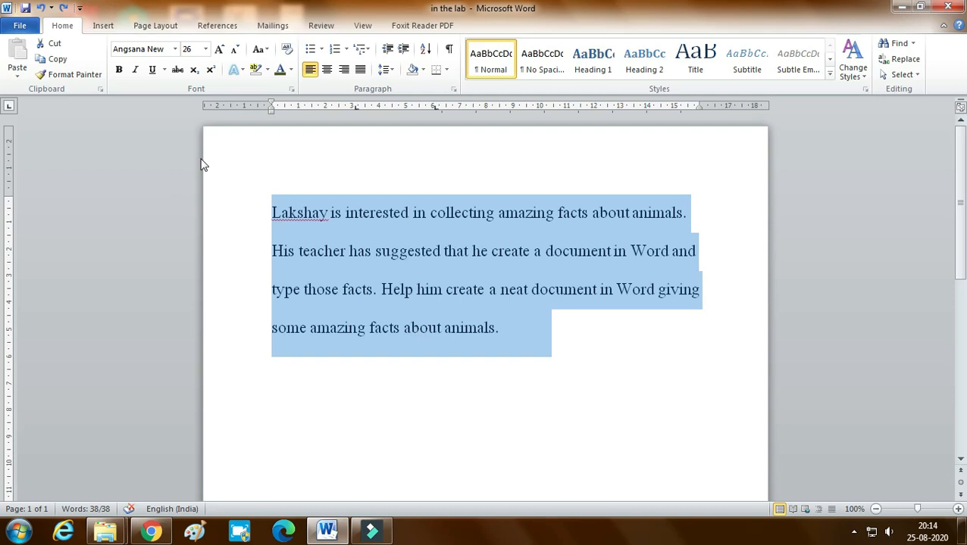
click(290, 71)
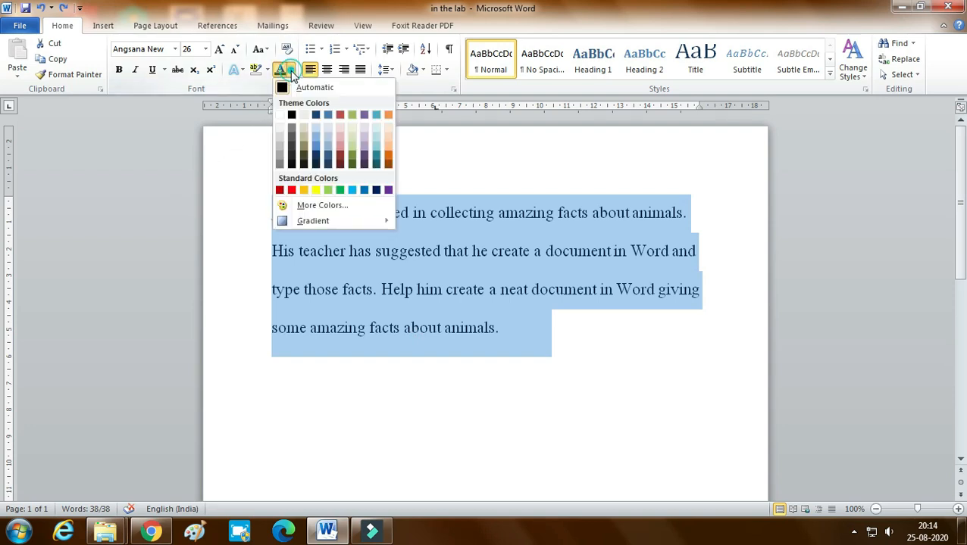
click(389, 191)
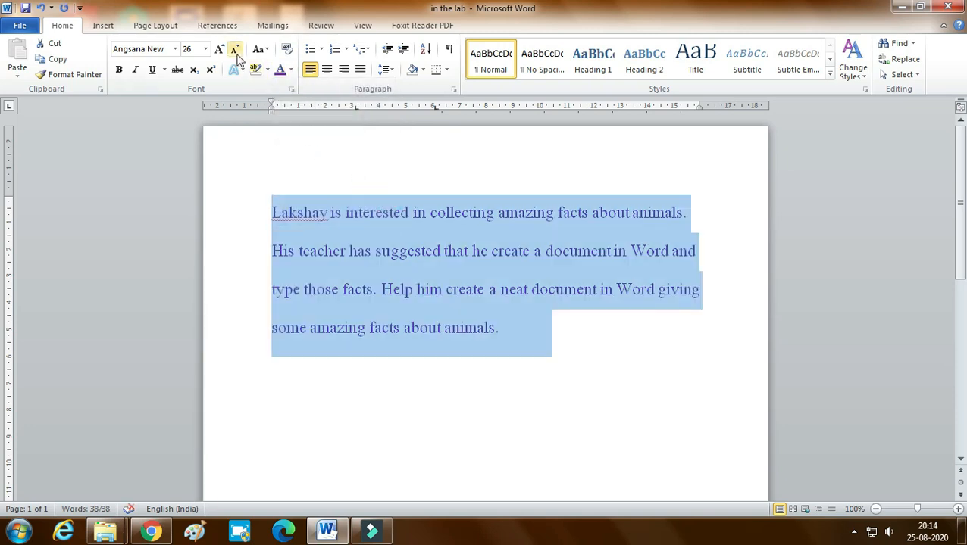
click(206, 50)
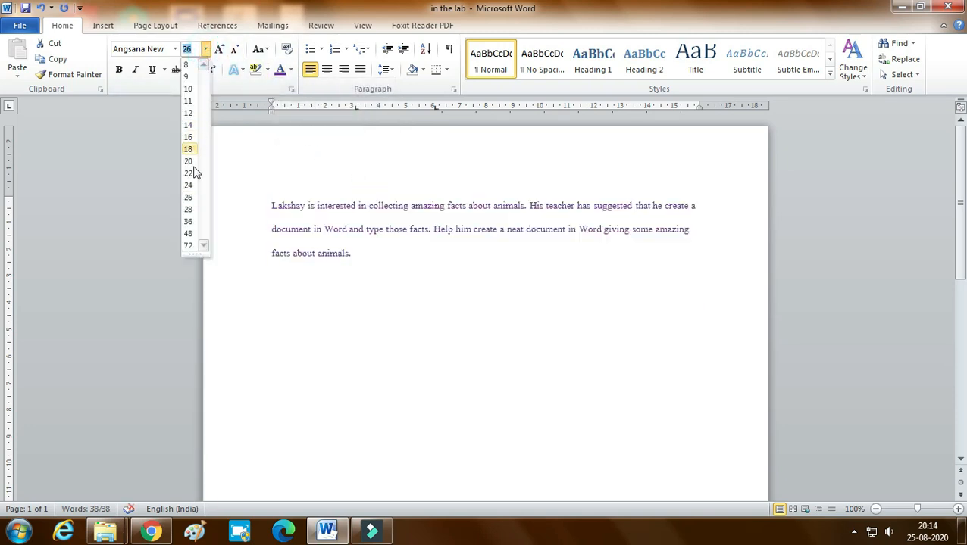
click(188, 209)
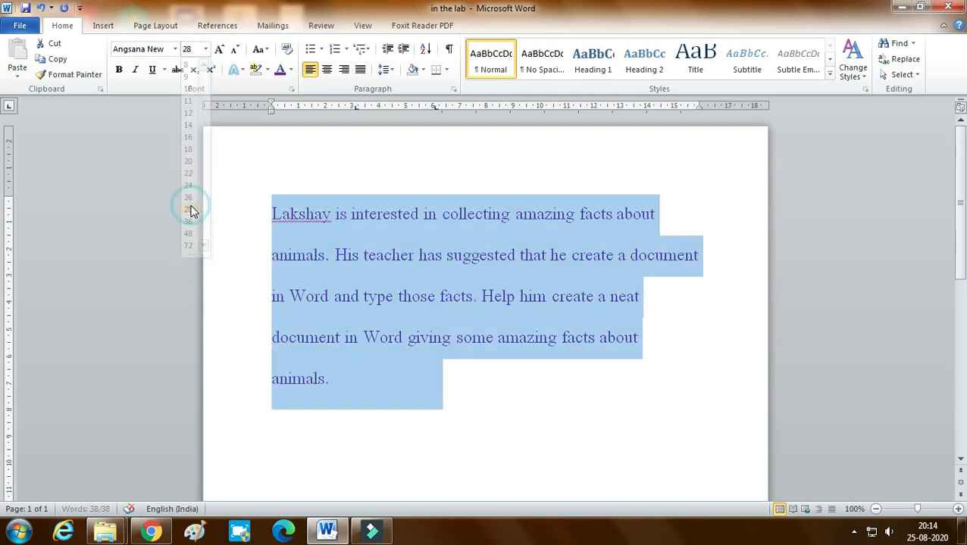
Change the selected paragraph's font to Impact and clear the selection.
click(175, 50)
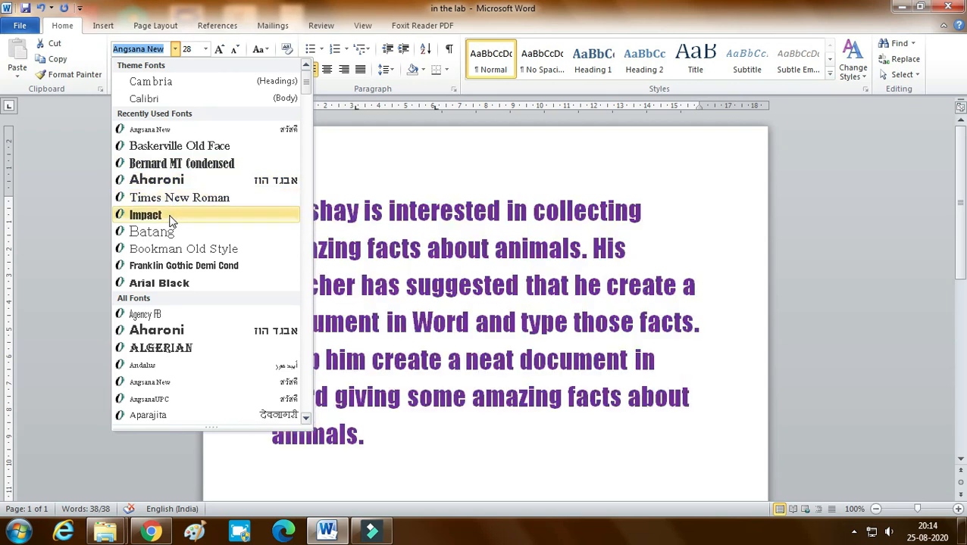
click(170, 216)
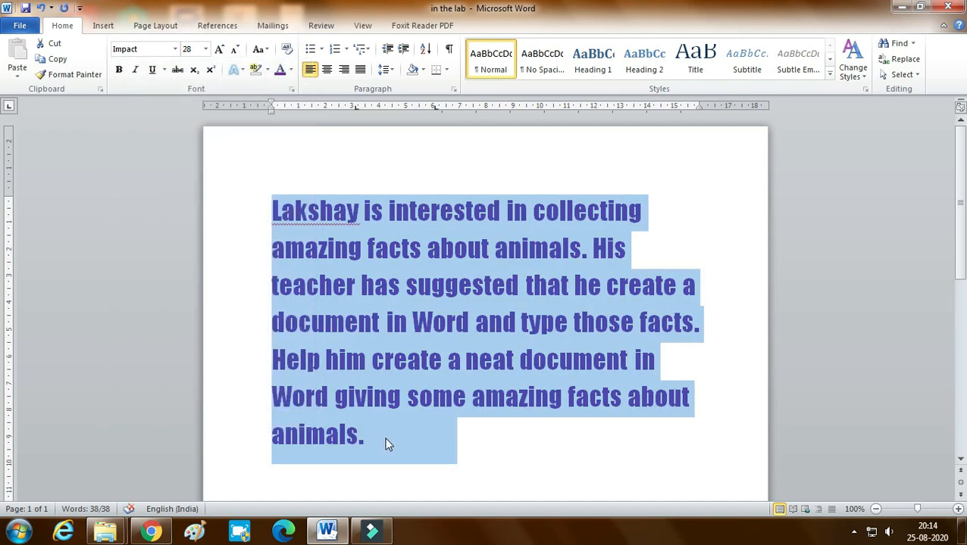
click(384, 437)
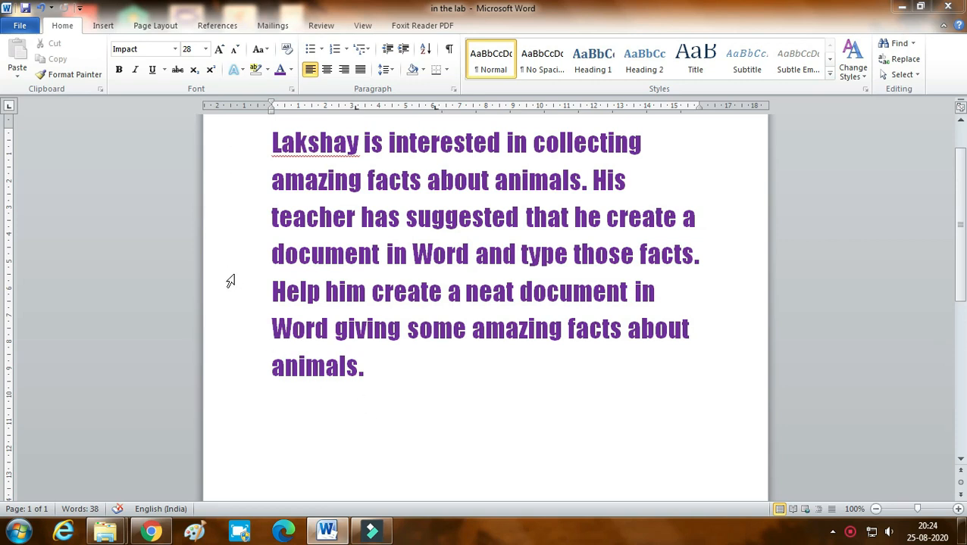
Select the full line starting with "amazing", followed by the line starting with "teacher", and clear the selection.
click(224, 189)
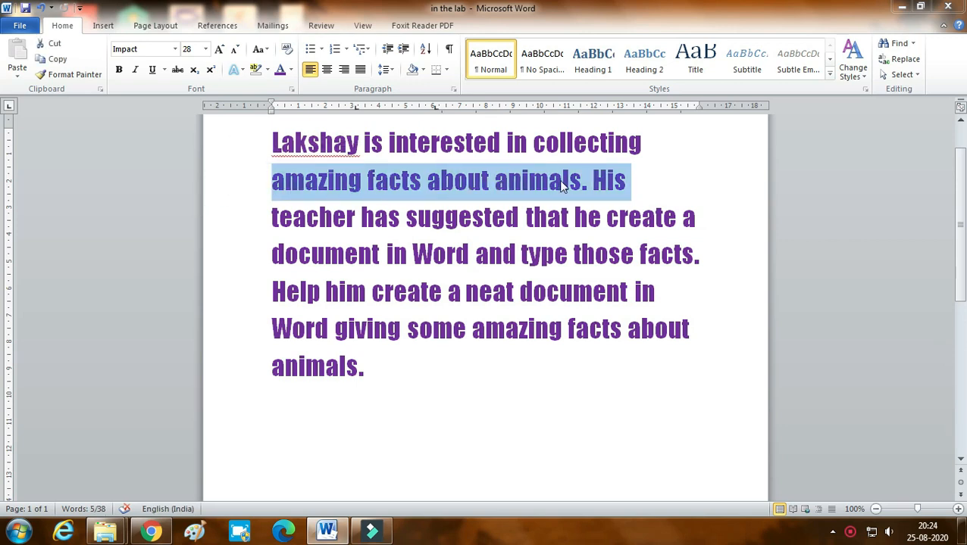
click(243, 227)
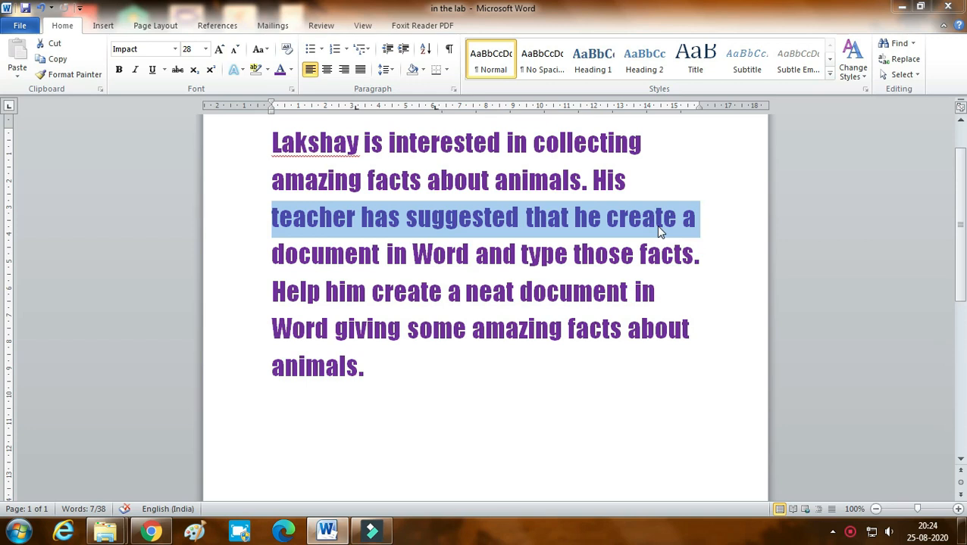
click(391, 372)
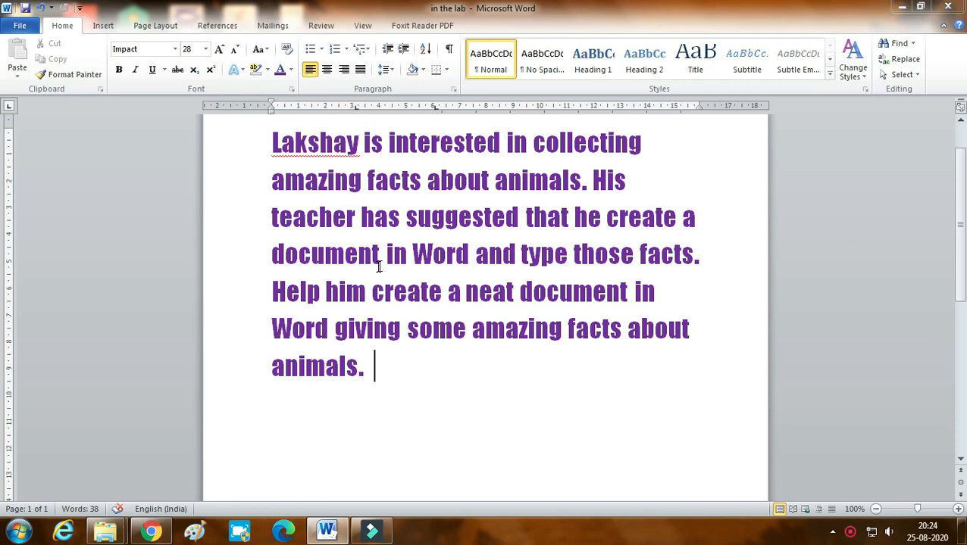
Select the sentence beginning "His teacher", clear it, and select the sentence beginning "Help him create".
ctrl+click(410, 259)
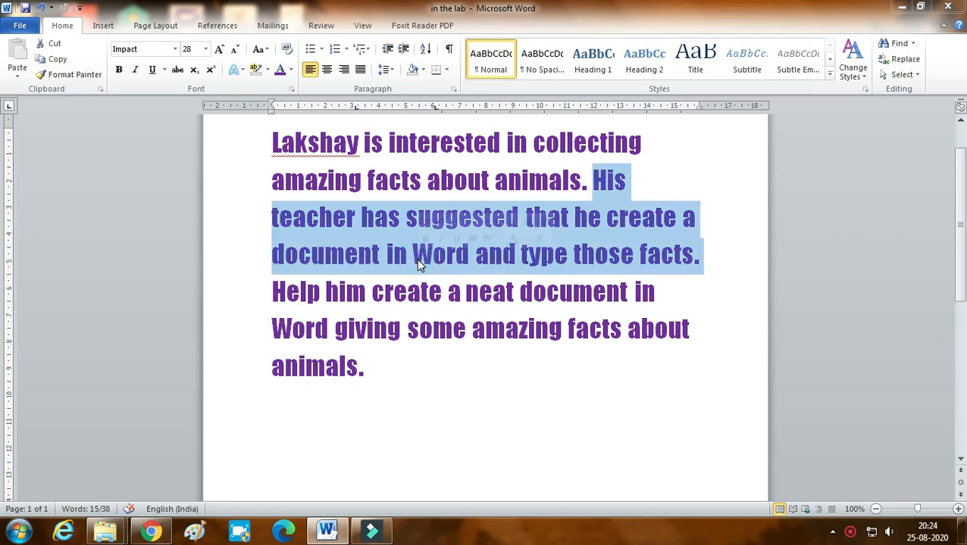
click(518, 337)
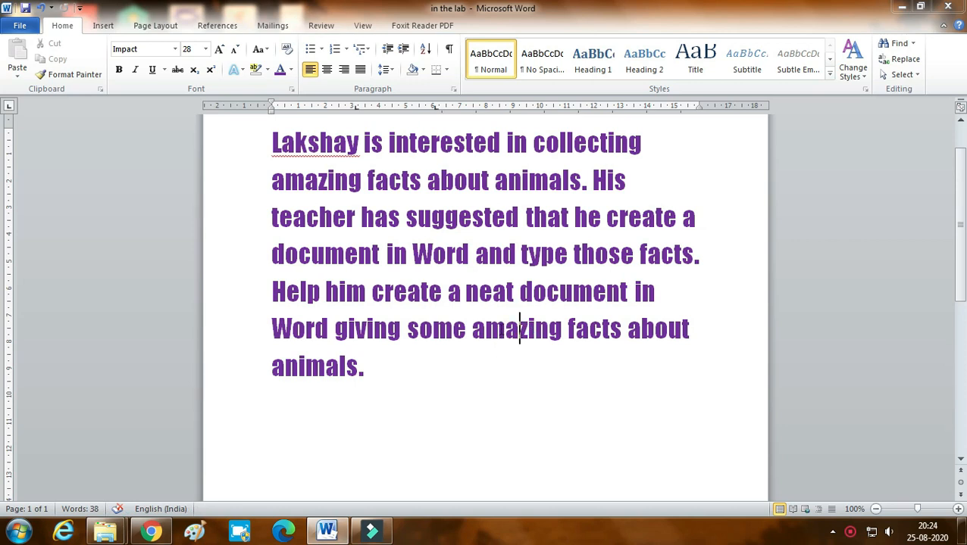
ctrl+click(500, 334)
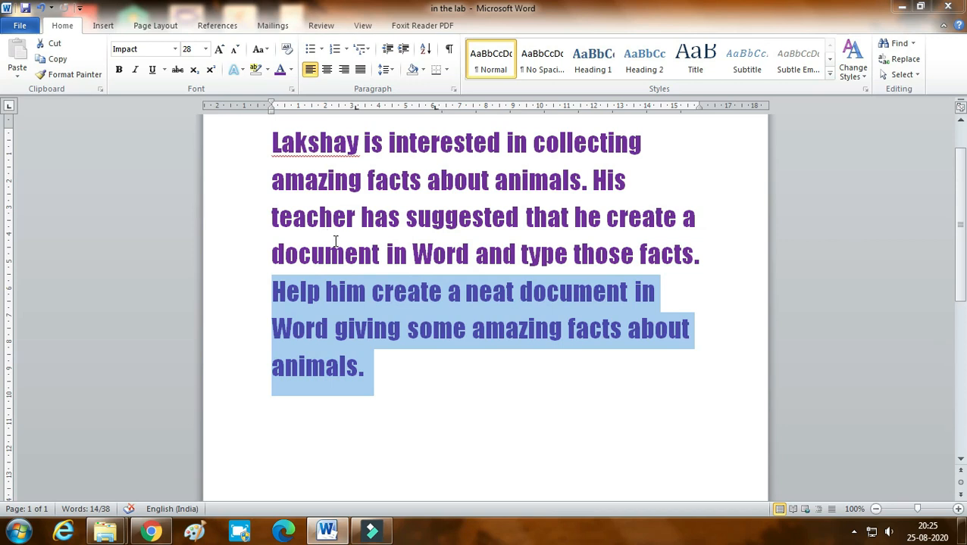
Select the whole paragraph once from the margin and once from within its text, clearing the selection each time.
double_click(234, 237)
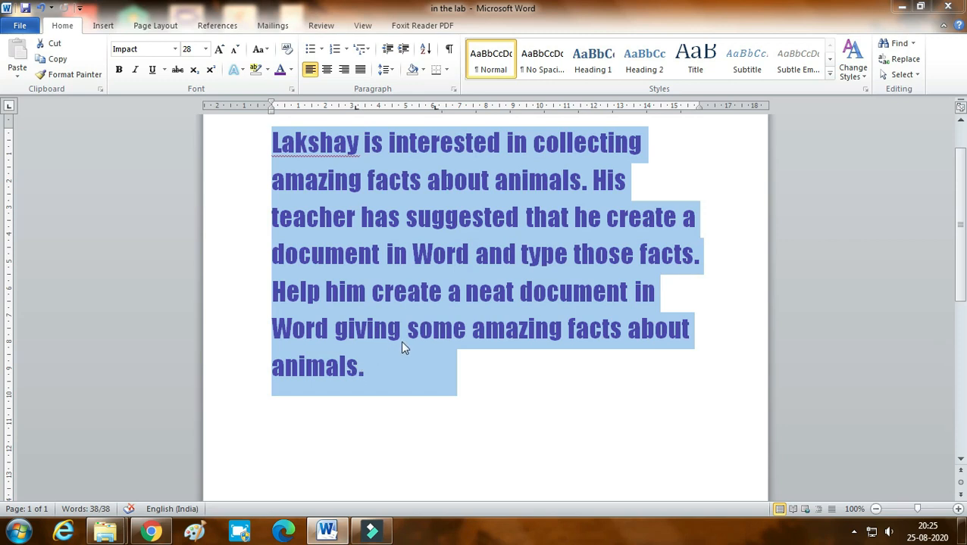
click(519, 322)
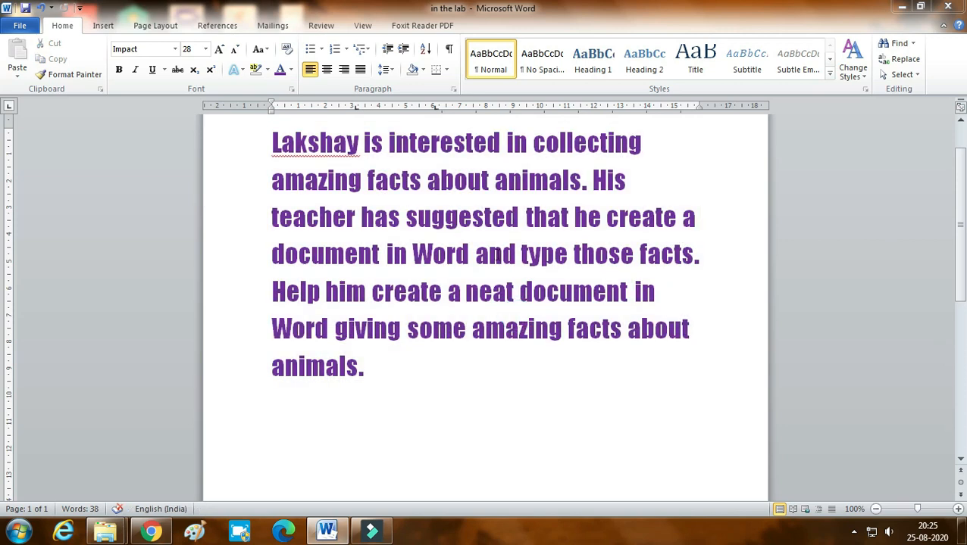
triple_click(496, 255)
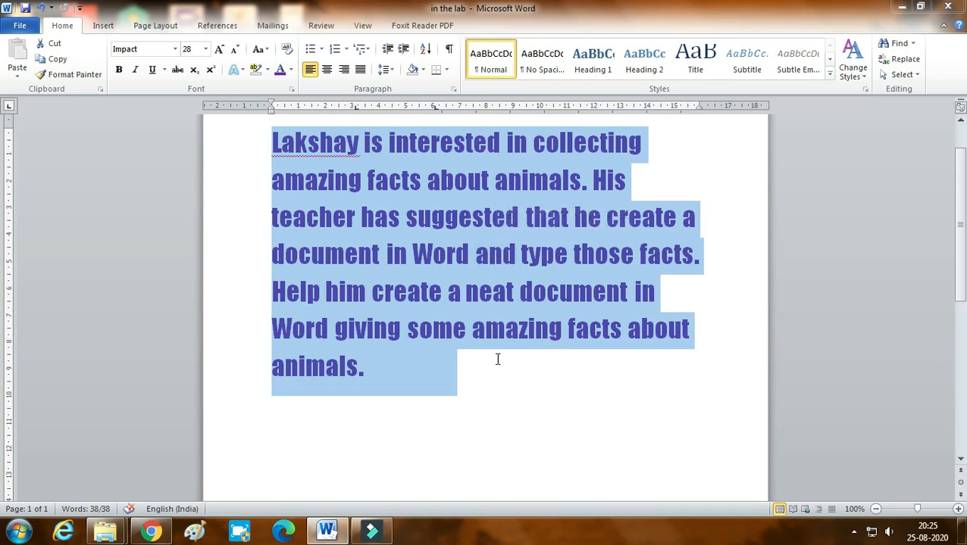
click(518, 393)
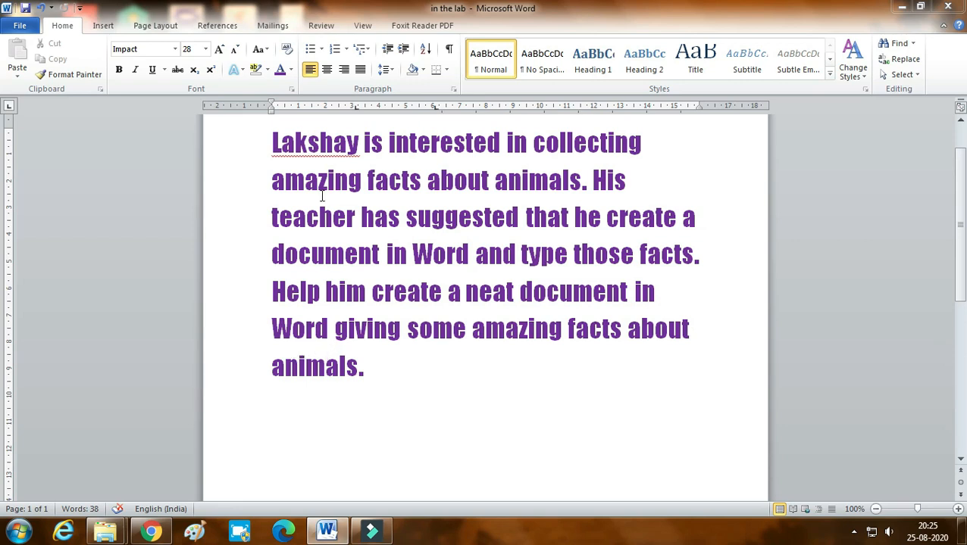
In the word "interested", select the single letter "n" before the cursor and the "e" after it, clearing each selection.
click(410, 141)
key(shift+Left)
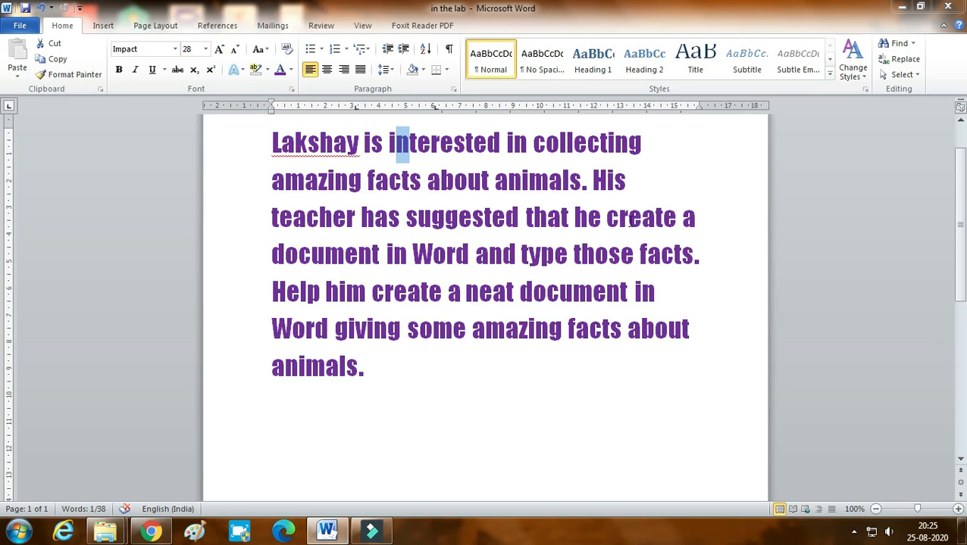
click(417, 142)
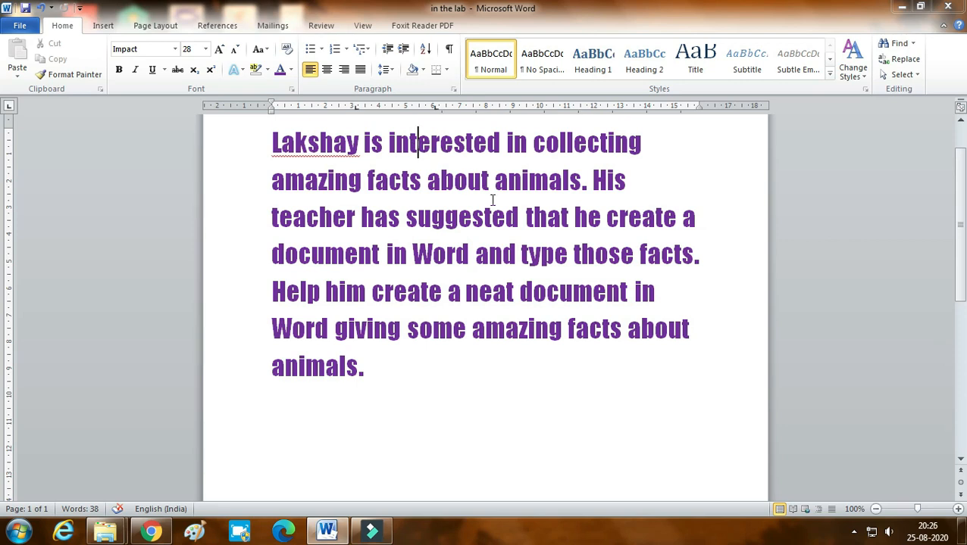
key(shift+Right)
key(shift+Right)
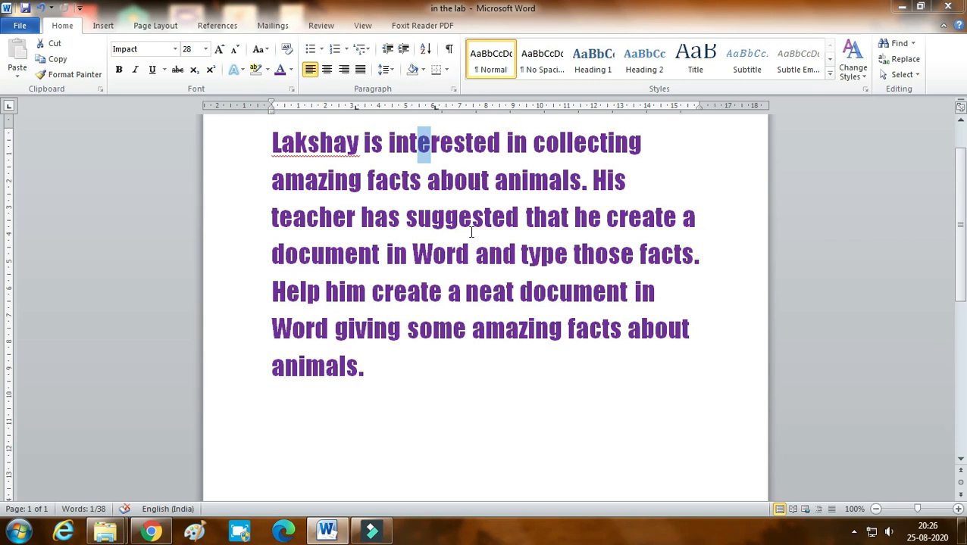
click(401, 216)
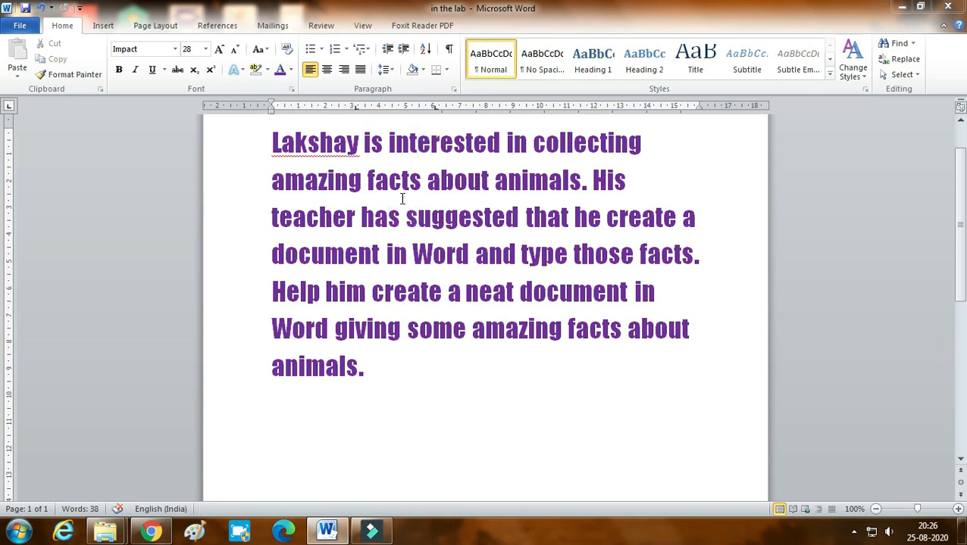
Select the second line from "amazing" to its end, and the first line upward from the second line's start, clearing each selection.
key(shift+End)
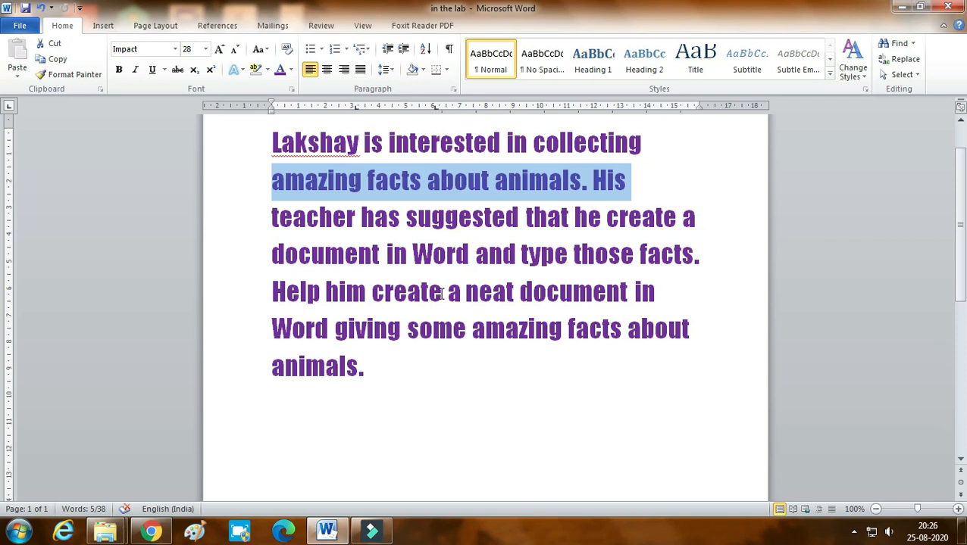
click(271, 180)
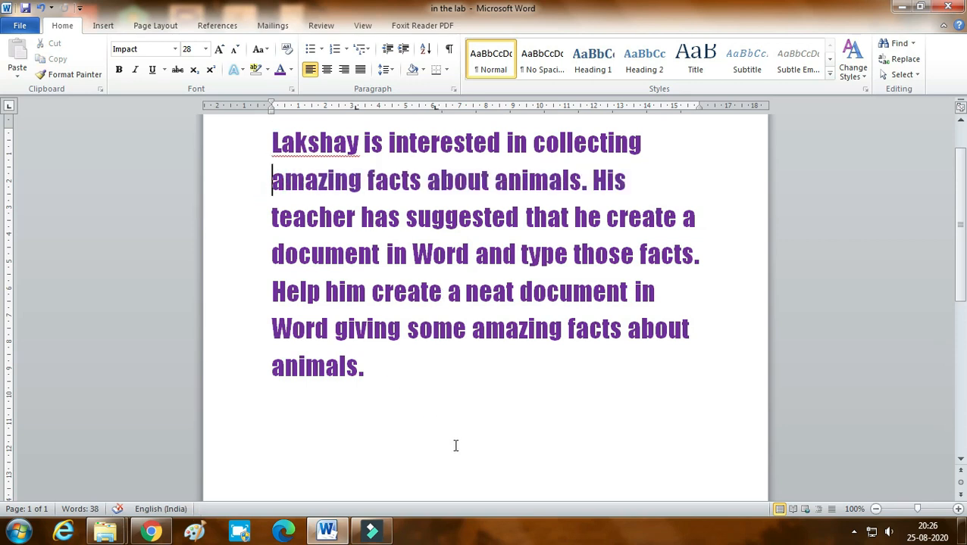
key(shift+Up)
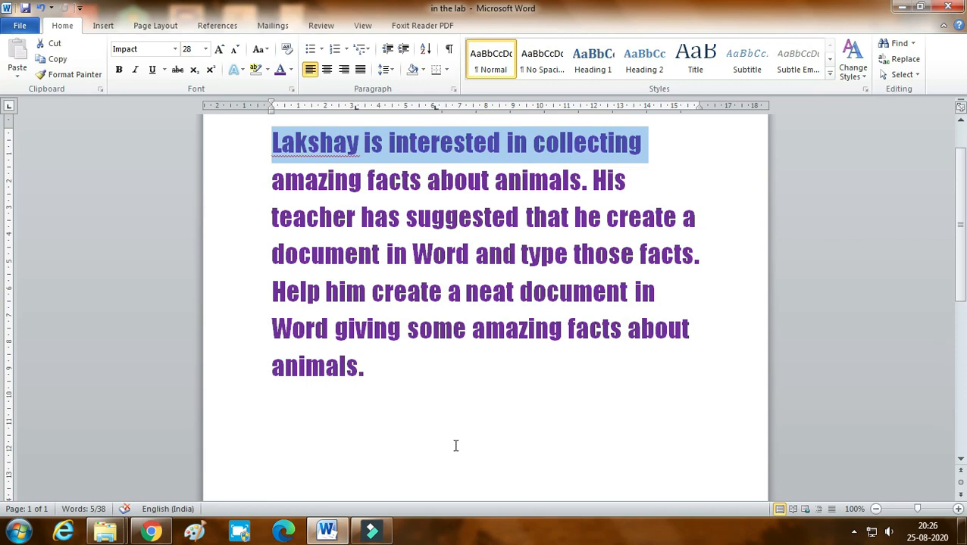
click(368, 186)
From the cursor before "teacher", extend the selection up over the second line and back down over the third line, and clear it.
click(271, 217)
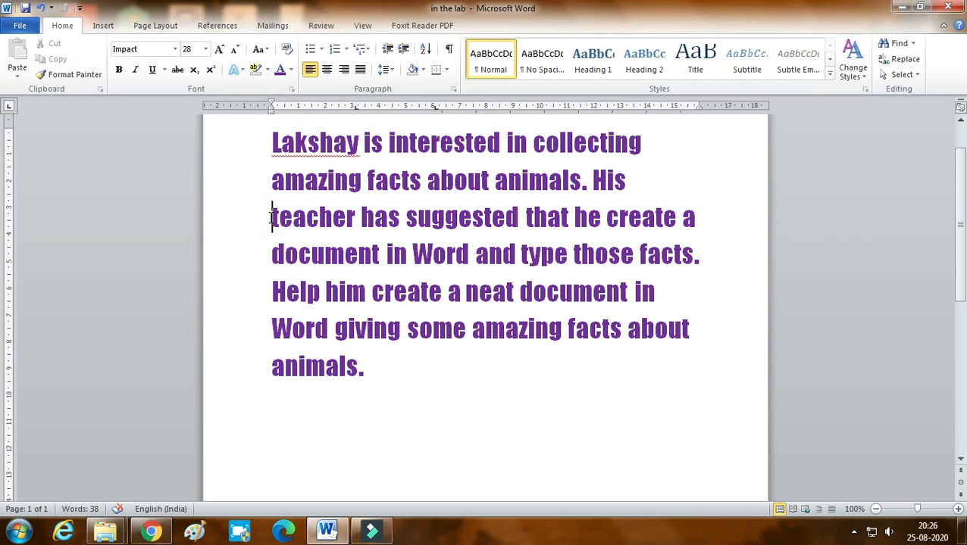
key(shift+Up)
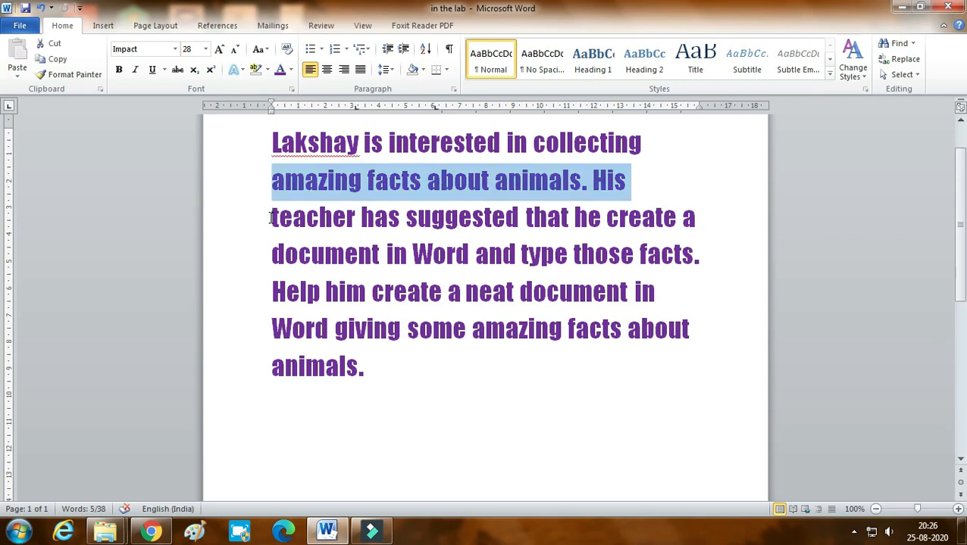
key(shift+Down)
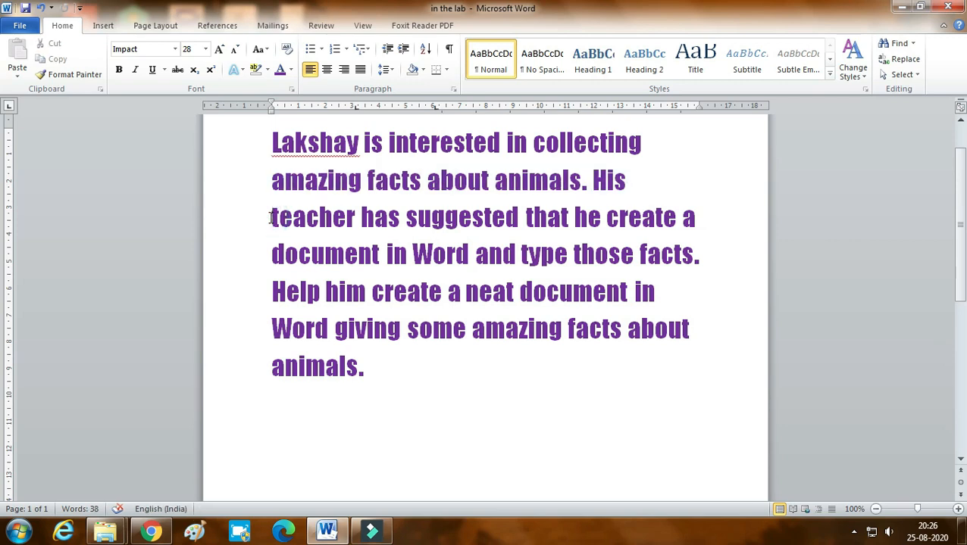
key(shift+Down)
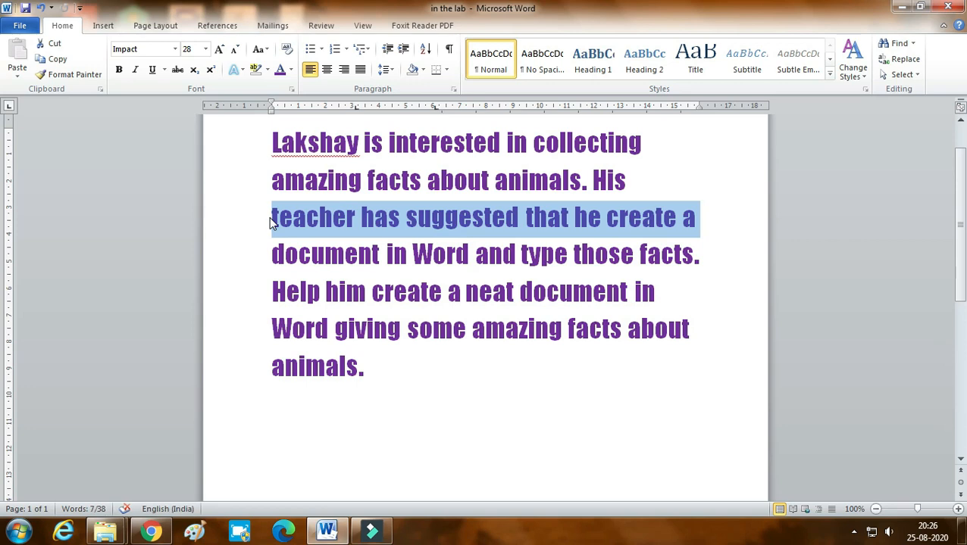
click(340, 255)
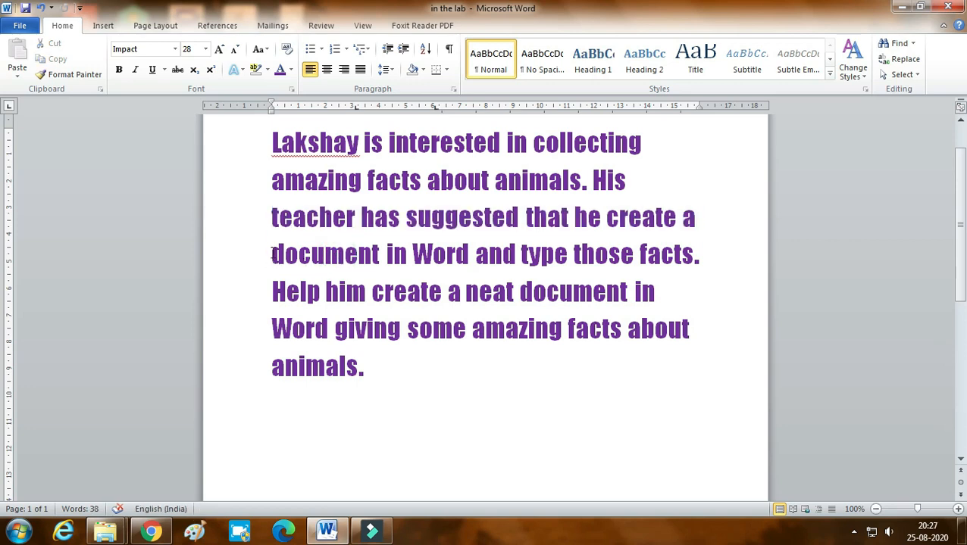
Select from the cursor before "amazing" to the end of the second line, through "His".
click(270, 256)
key(ctrl+shift+End)
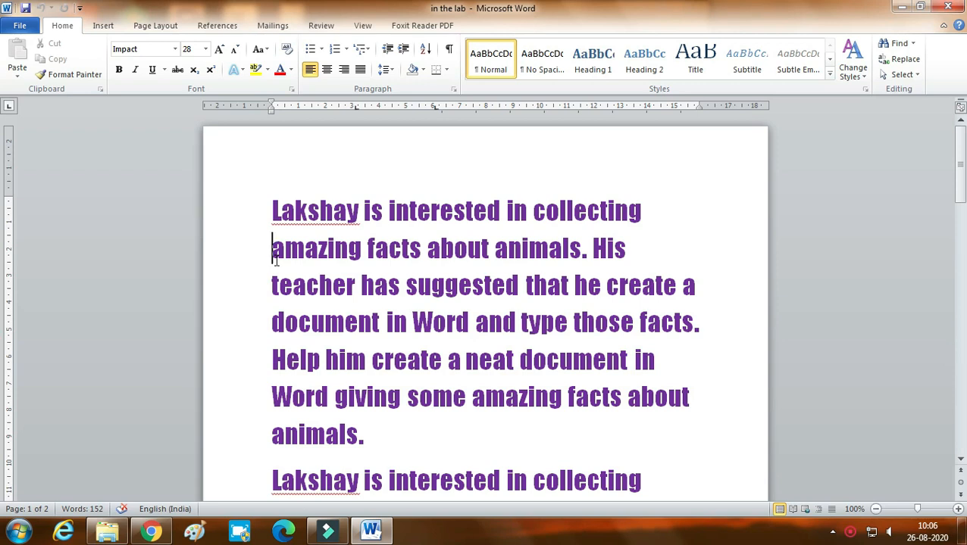
key(shift+End)
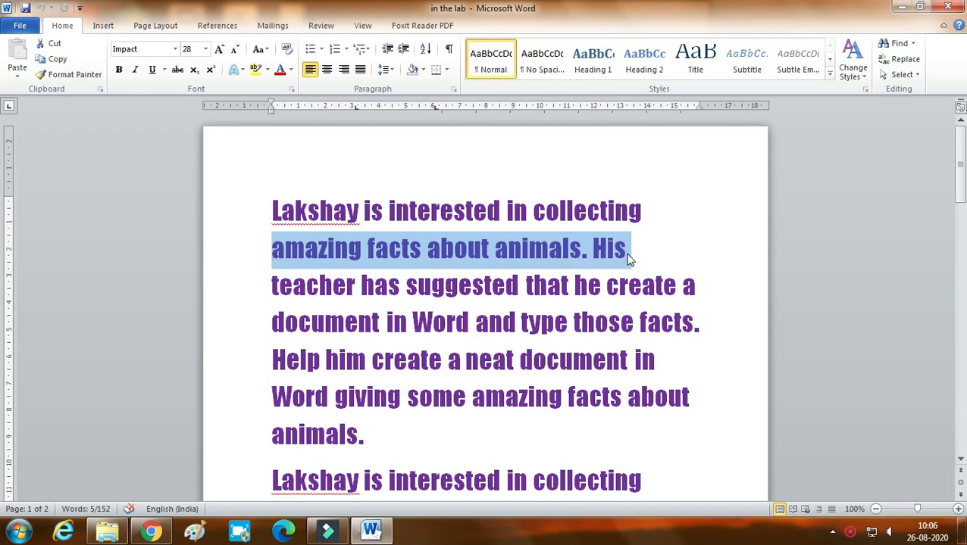
Select the third line backward from its end after "create a", and the fourth line backward from its end after "facts.".
click(695, 286)
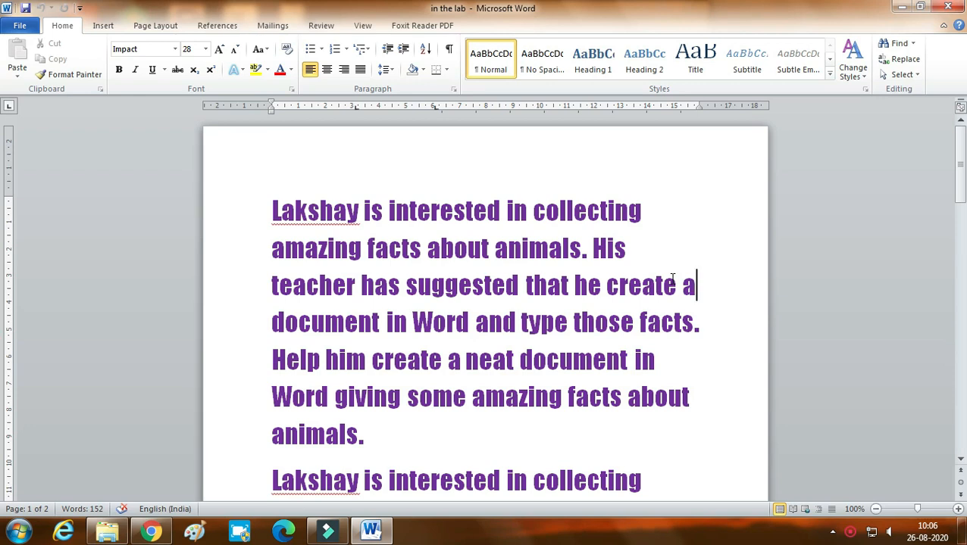
key(shift+Home)
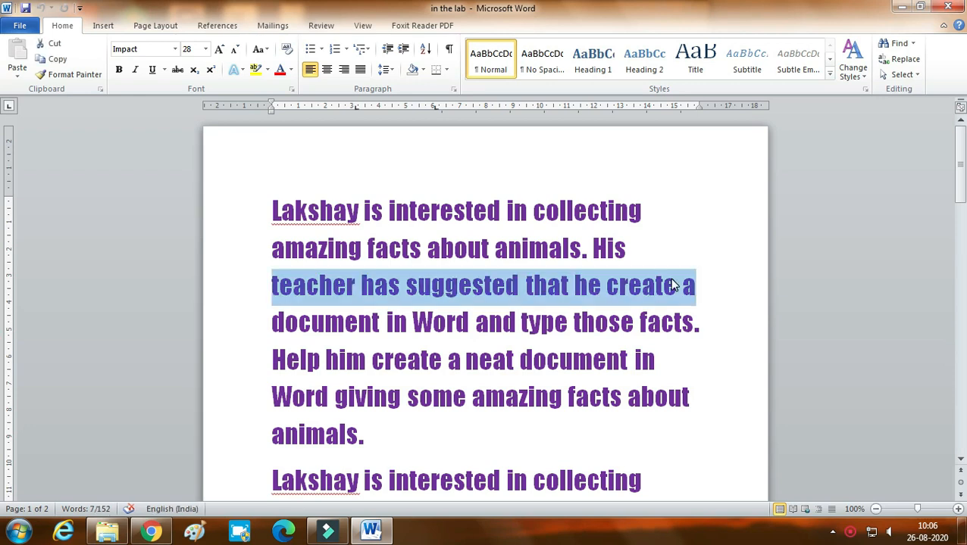
click(703, 324)
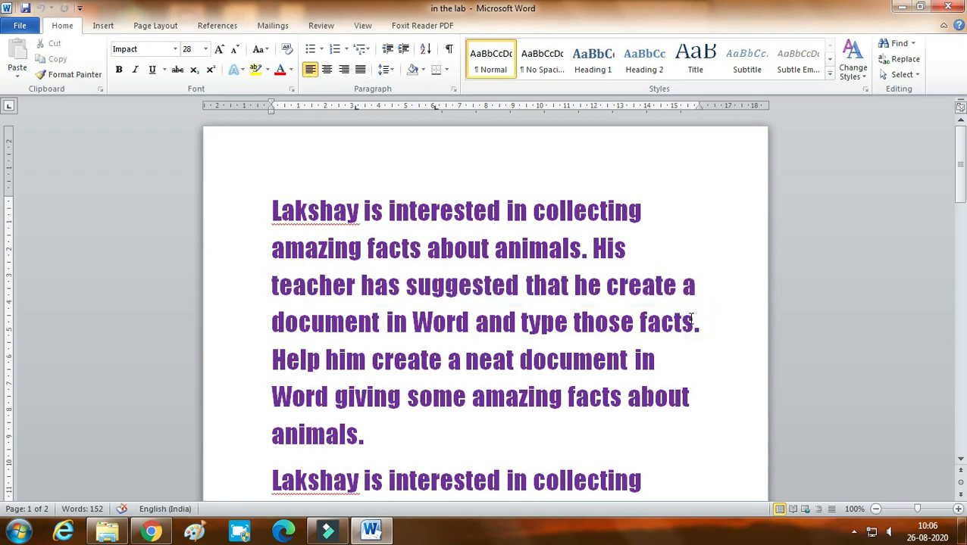
key(shift+Home)
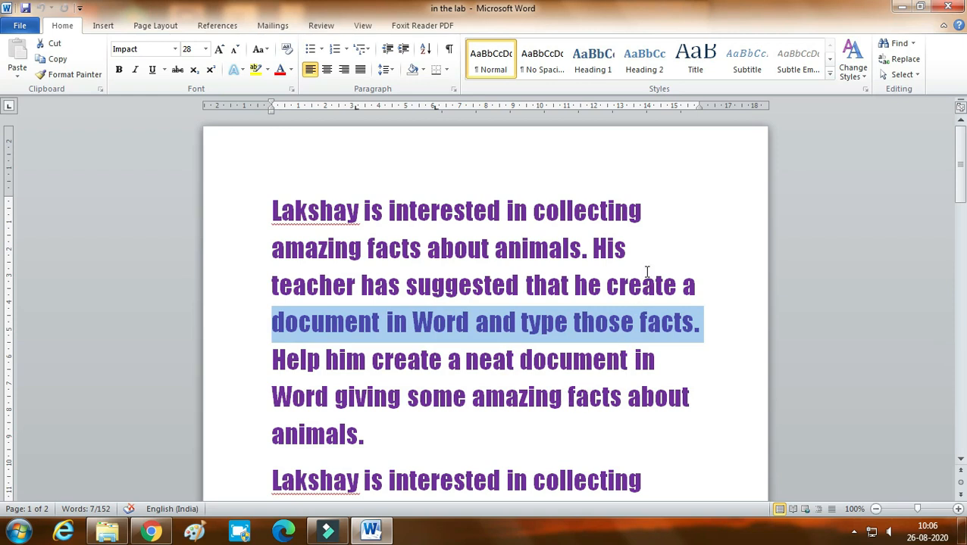
From before the first word of the document, extend the selection to the document's end and review the selected text on both pages.
click(274, 211)
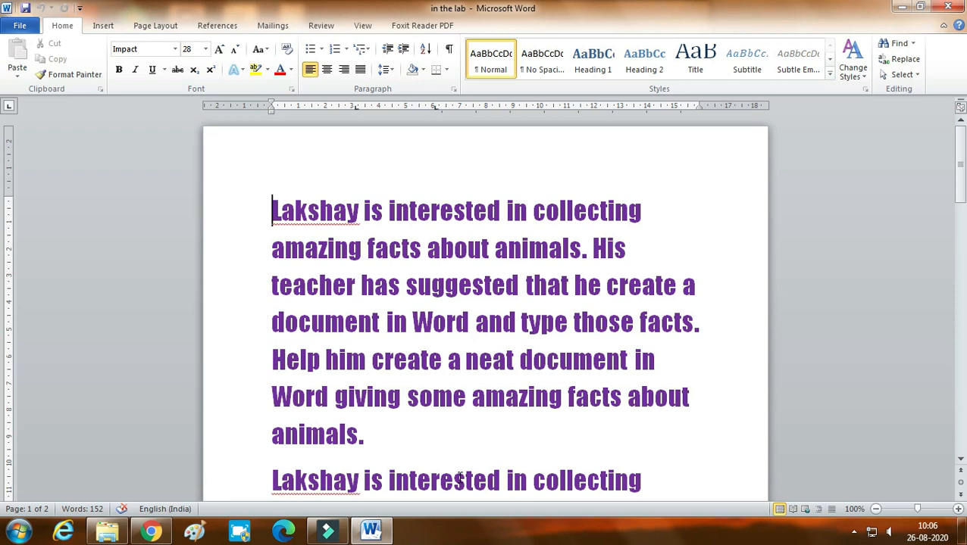
key(ctrl+shift+End)
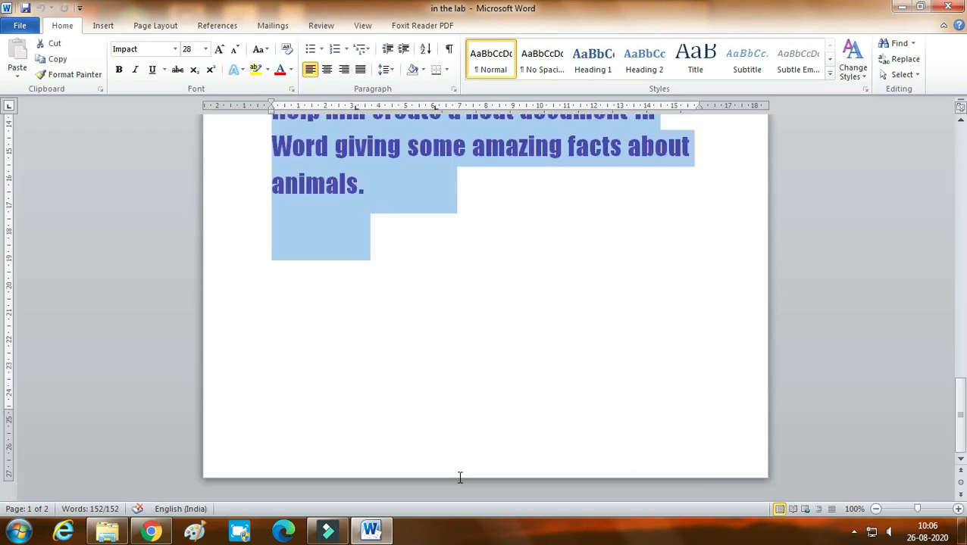
scroll(424, 438, up, 3)
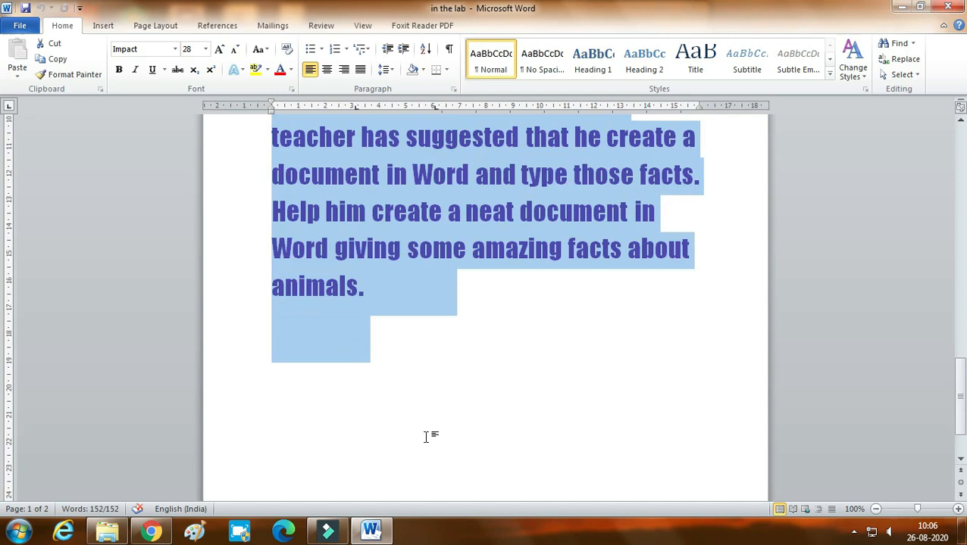
scroll(424, 439, up, 10)
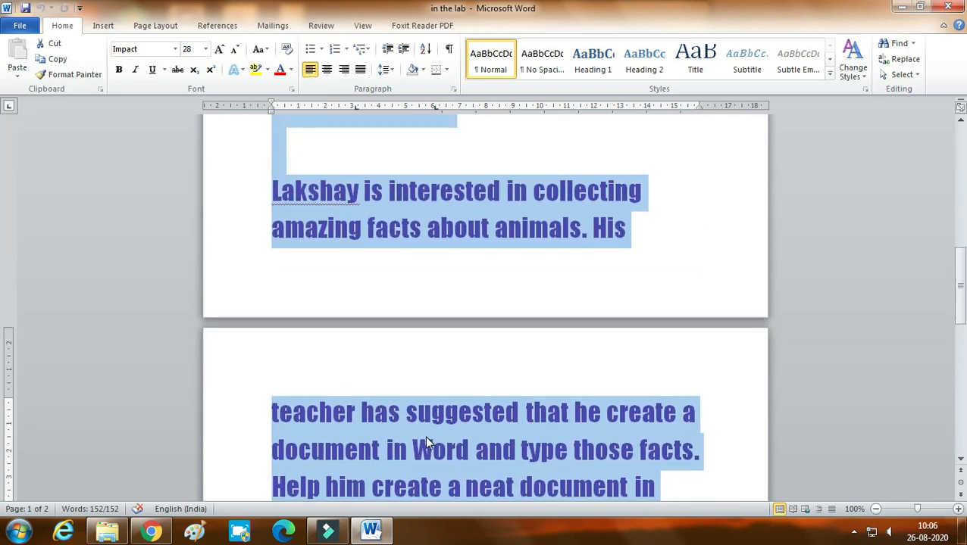
scroll(427, 438, up, 10)
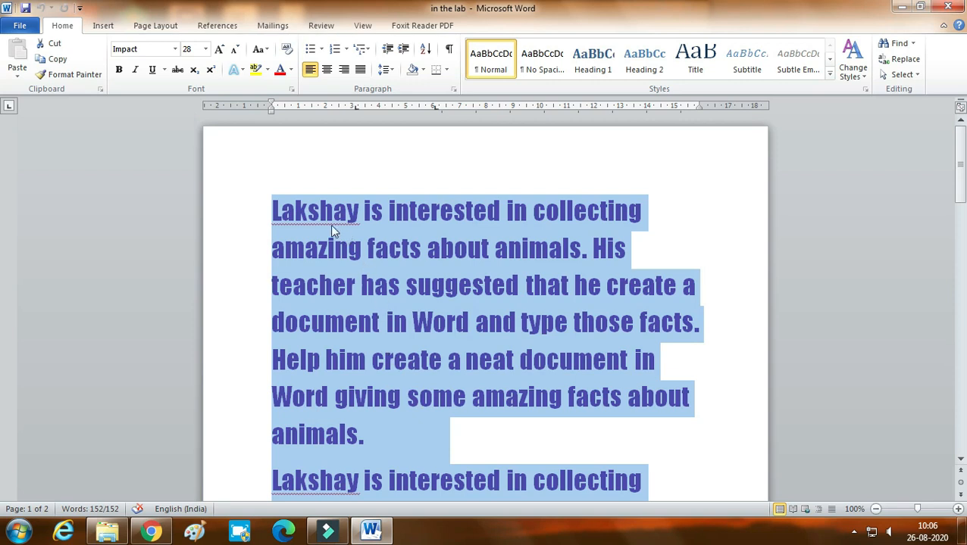
scroll(515, 310, down, 1)
scroll(519, 315, down, 7)
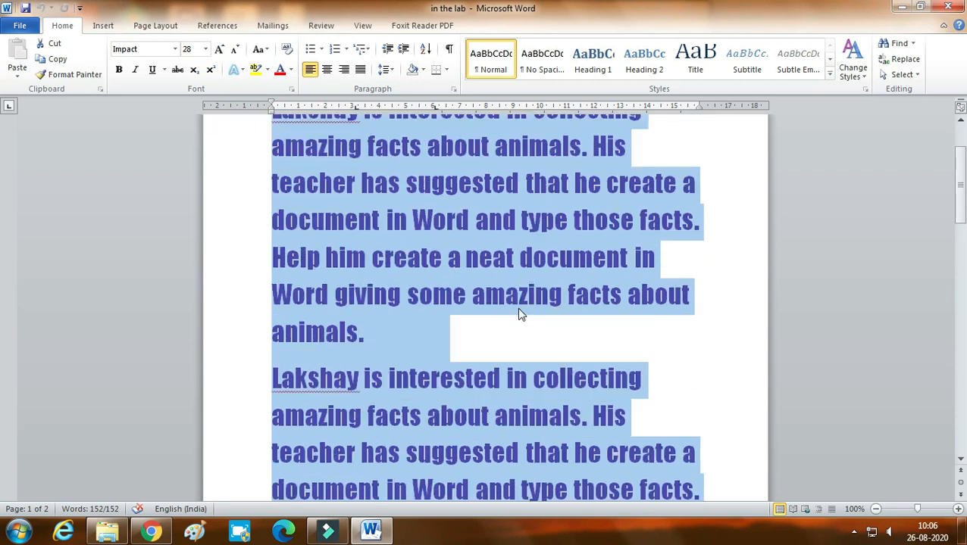
scroll(519, 315, down, 12)
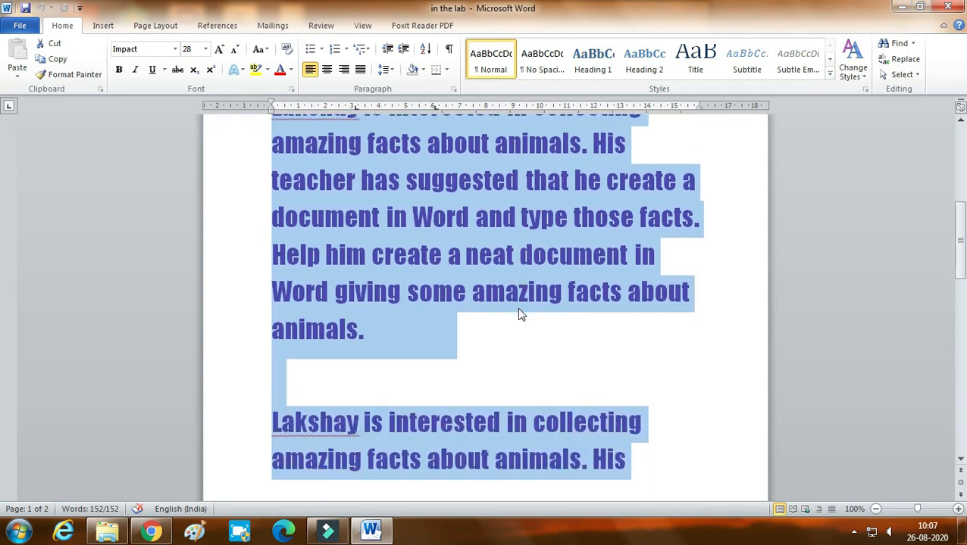
scroll(519, 315, down, 15)
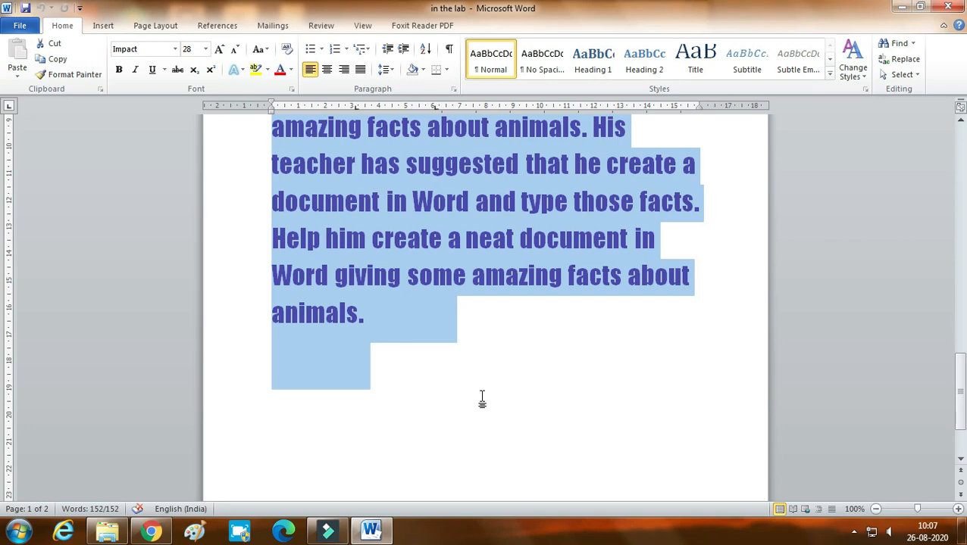
scroll(481, 399, up, 1)
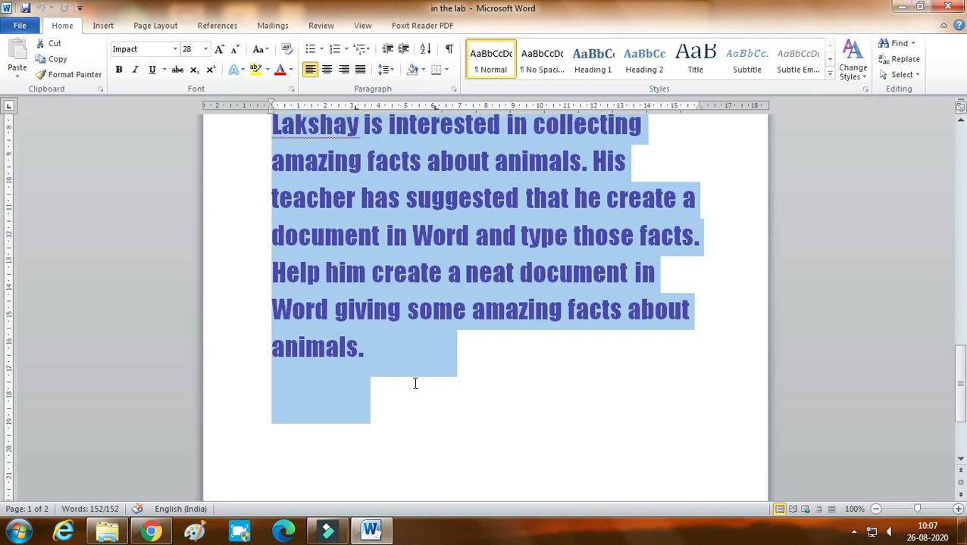
From the end of the last paragraph, extend the selection back to the document's beginning, review it, and clear it.
click(376, 355)
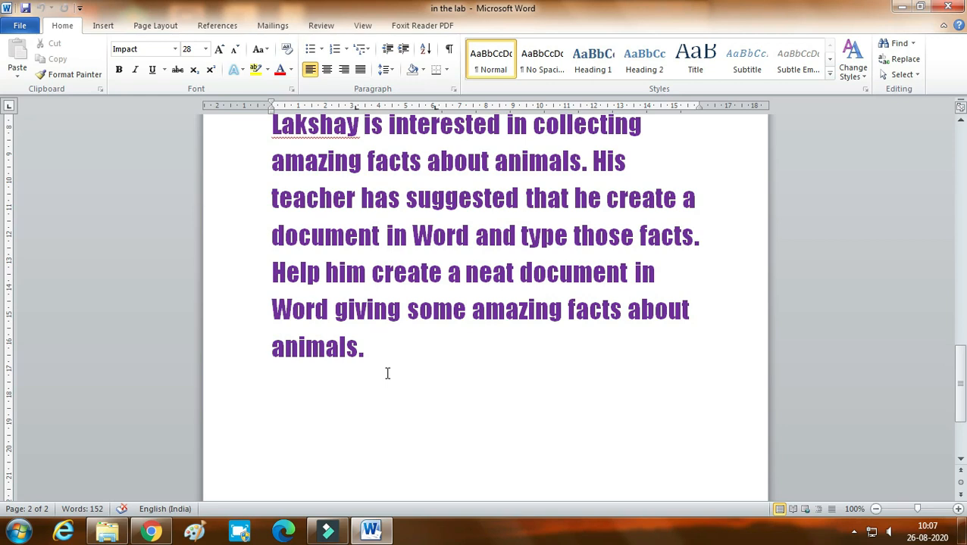
key(ctrl+a)
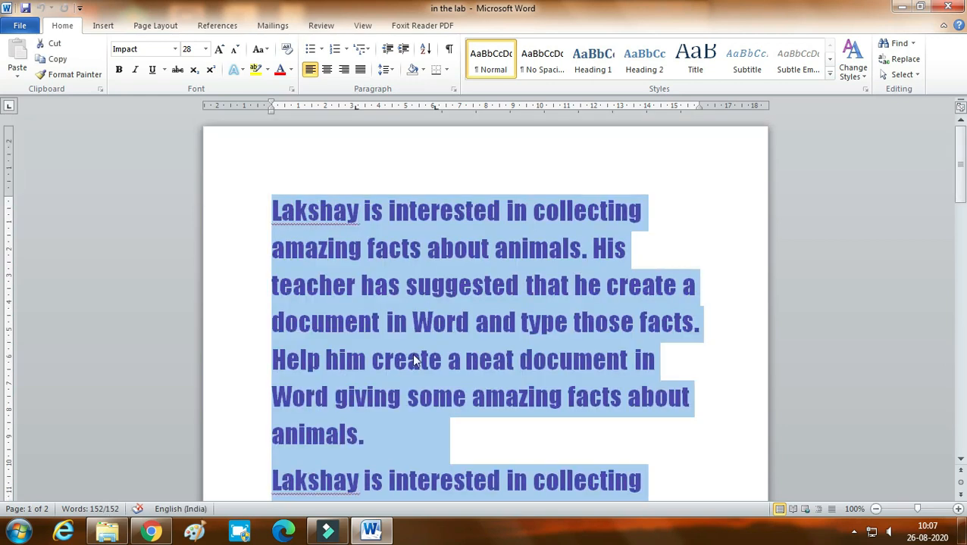
scroll(552, 392, down, 6)
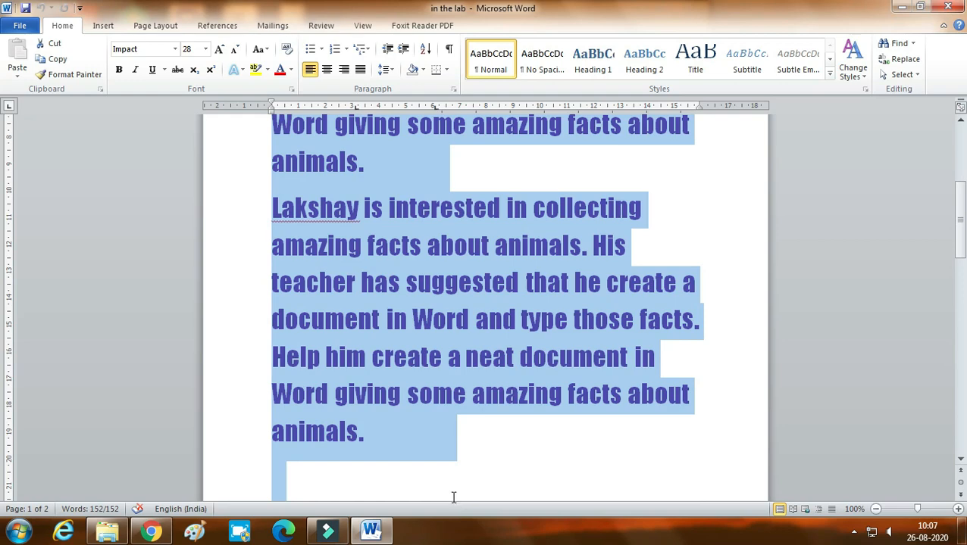
scroll(453, 493, down, 10)
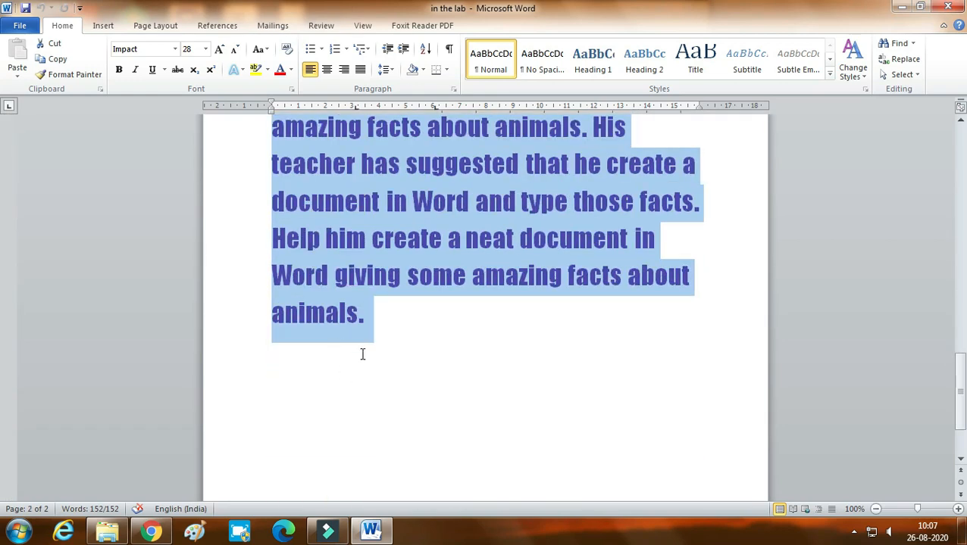
scroll(392, 386, up, 10)
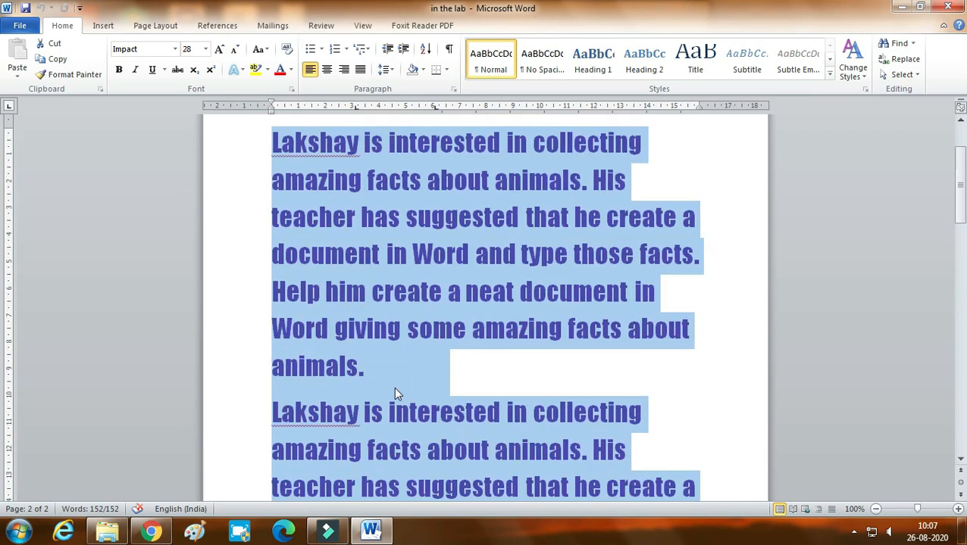
scroll(394, 393, up, 2)
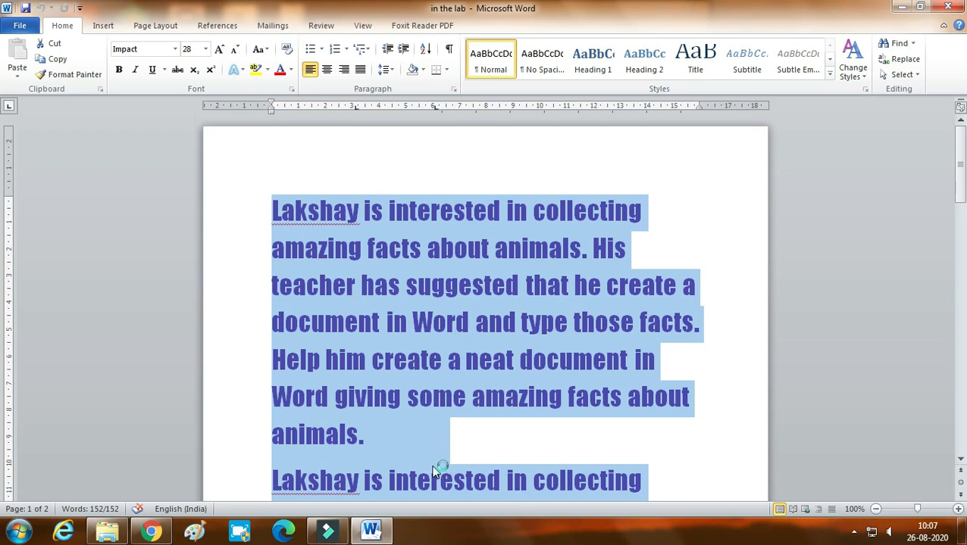
click(485, 447)
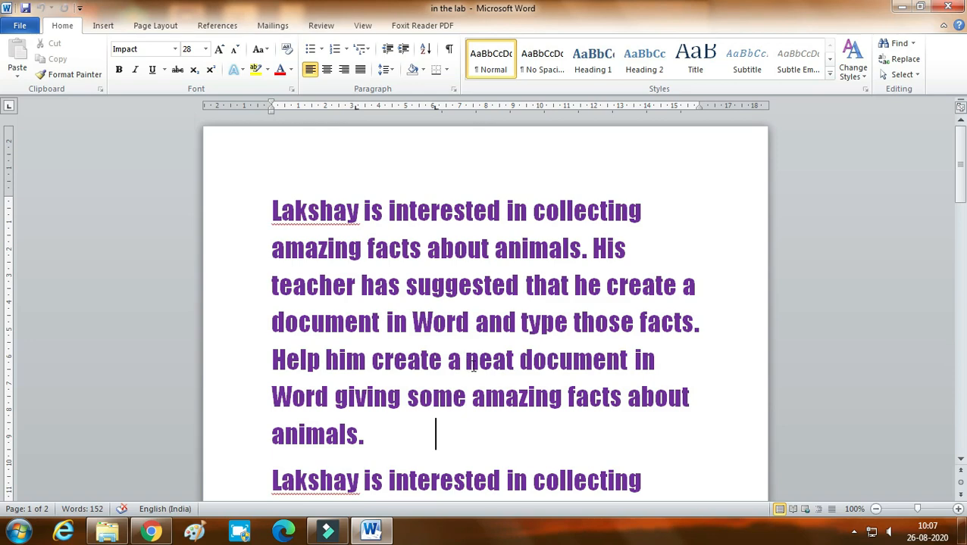
scroll(470, 367, down, 2)
key(Return)
scroll(473, 367, down, 6)
scroll(473, 366, up, 8)
key(BackSpace)
Select the entire document at once, review the selection across both pages, clear it, and return to the first page.
key(ctrl+a)
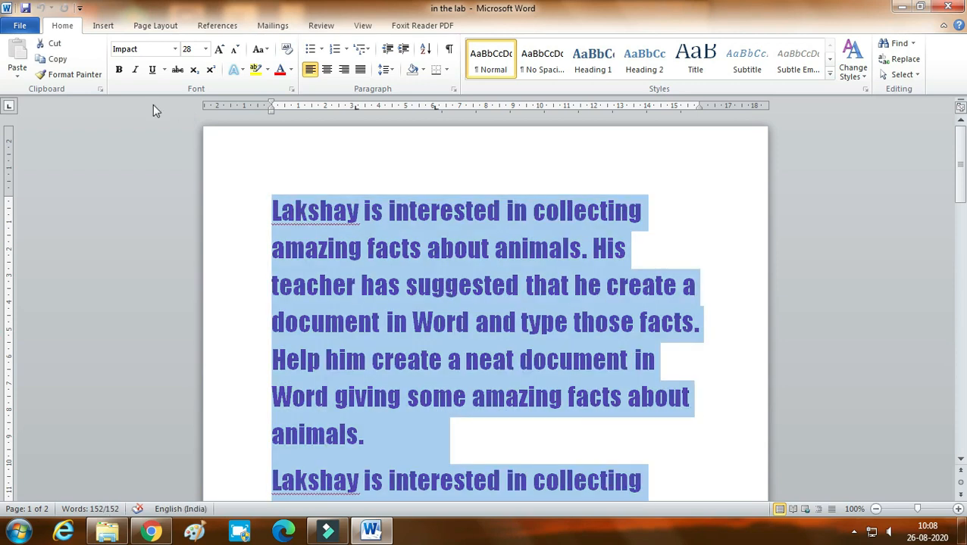
scroll(487, 417, down, 3)
scroll(487, 418, down, 10)
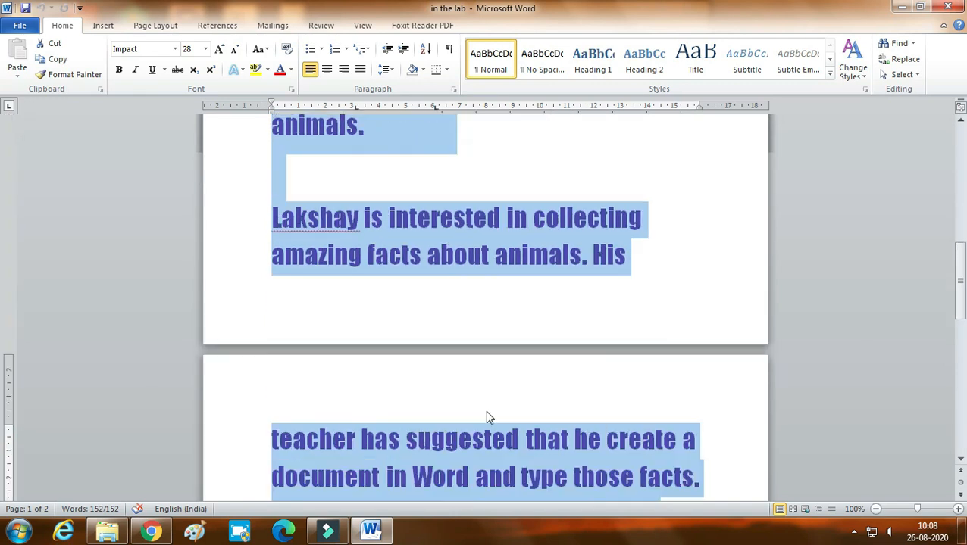
scroll(487, 412, down, 1)
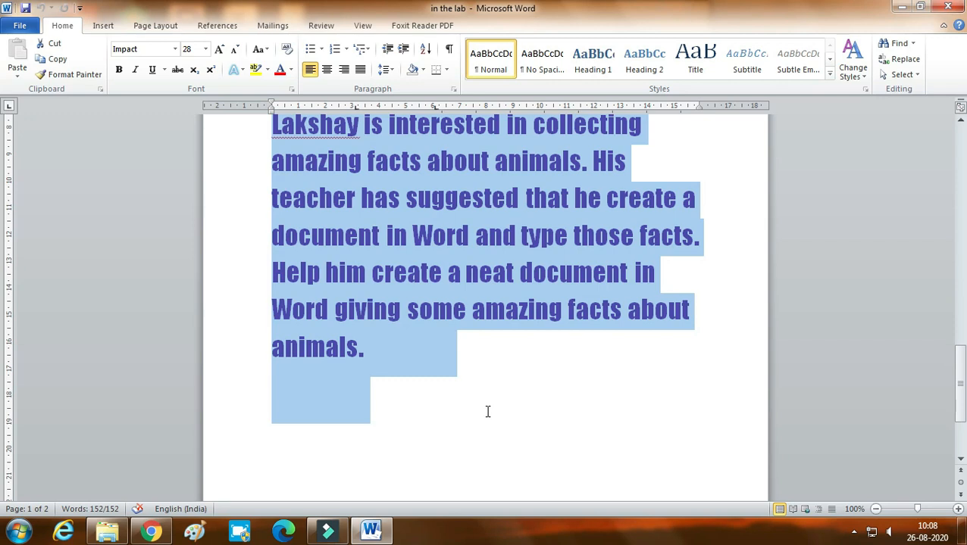
scroll(487, 413, up, 3)
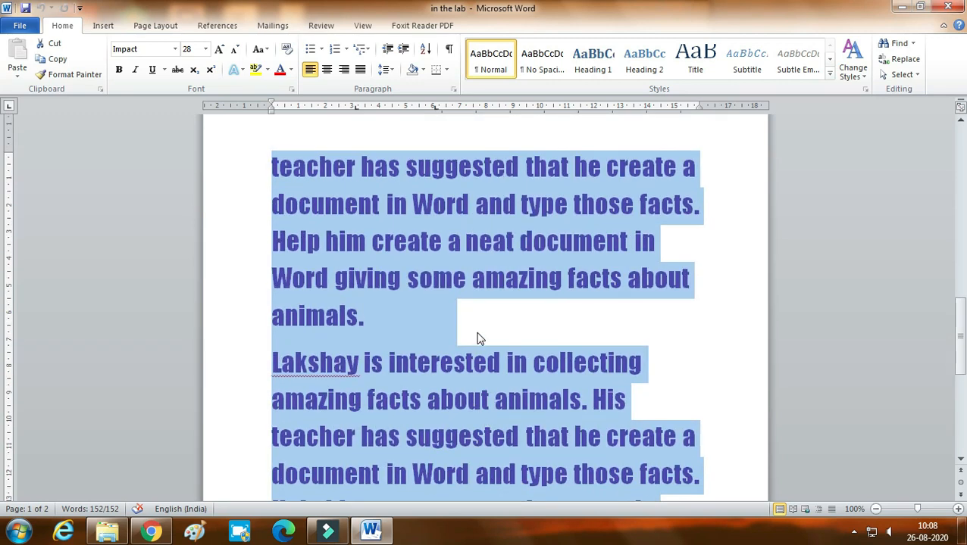
click(476, 331)
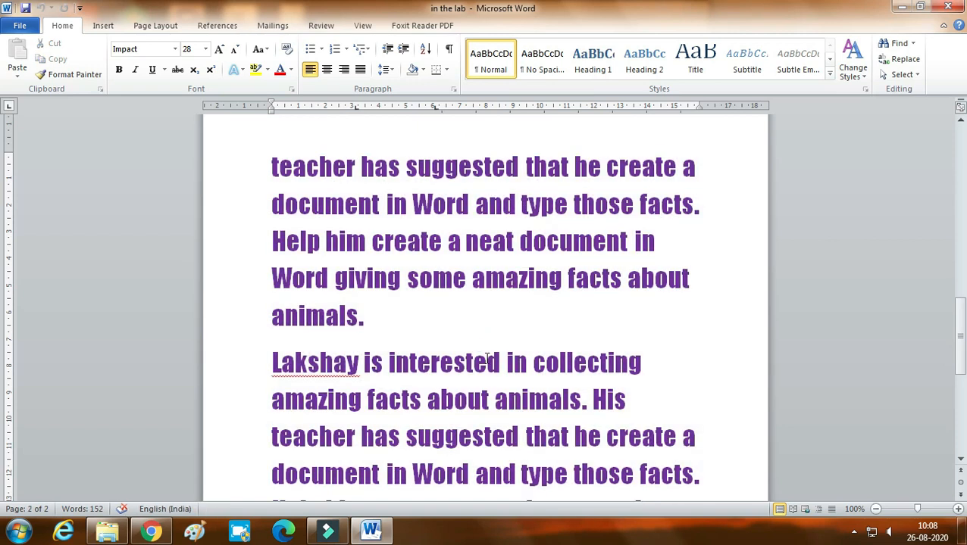
scroll(489, 360, up, 1)
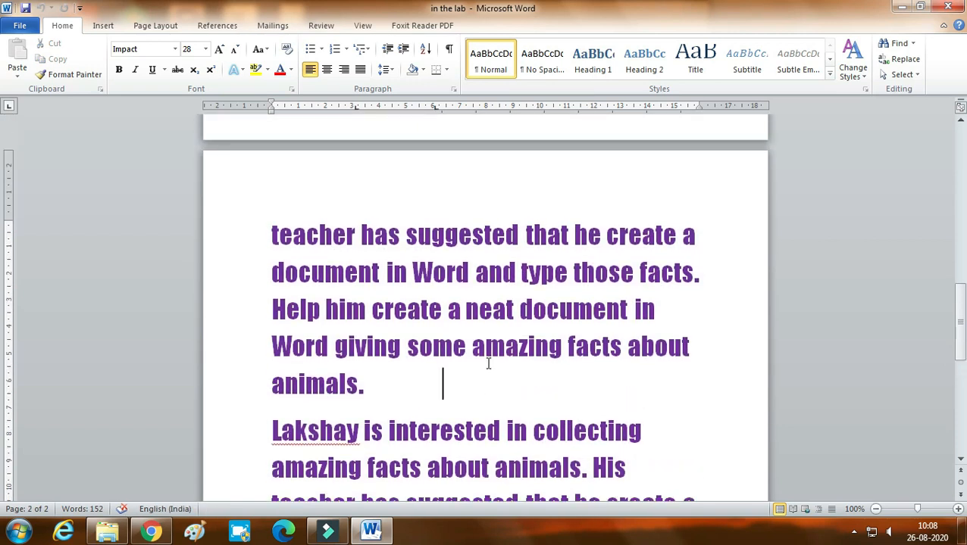
scroll(488, 364, up, 10)
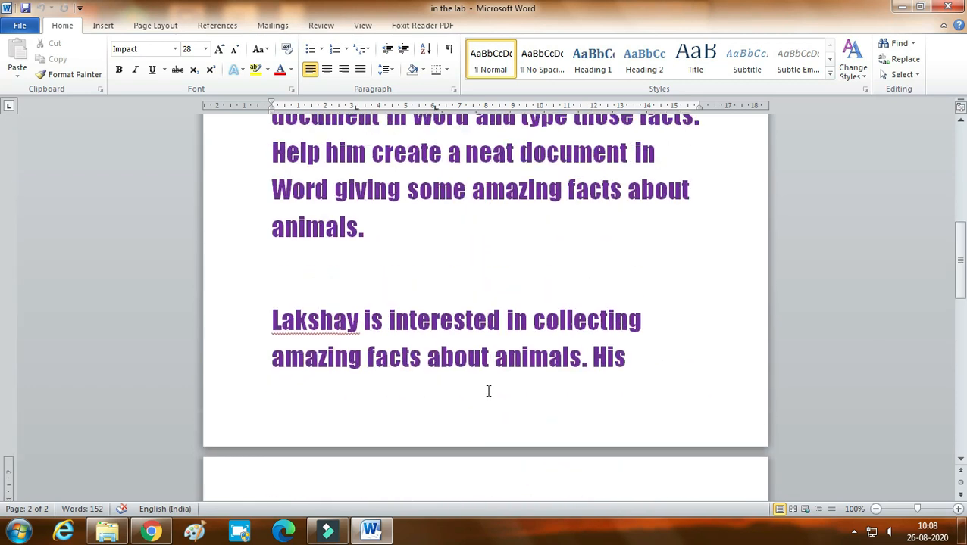
scroll(488, 391, up, 3)
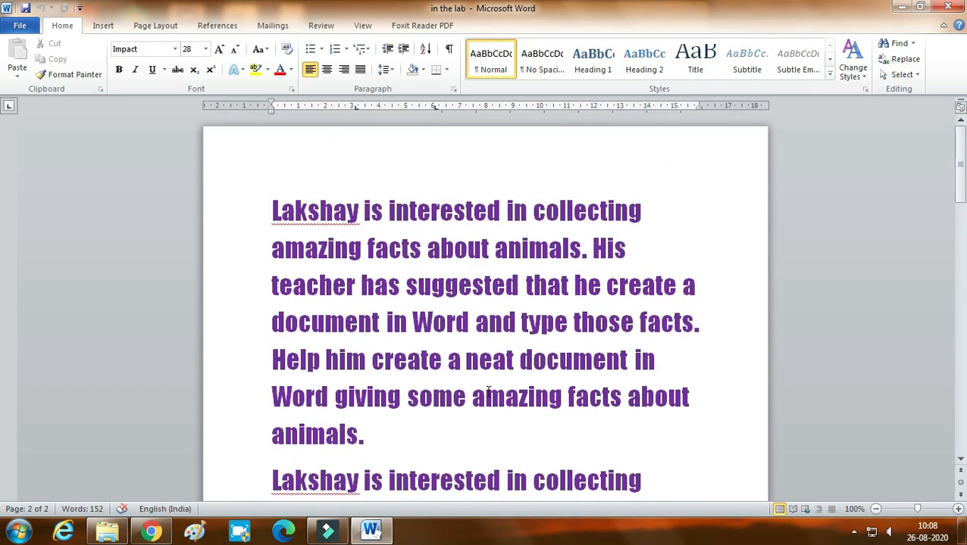